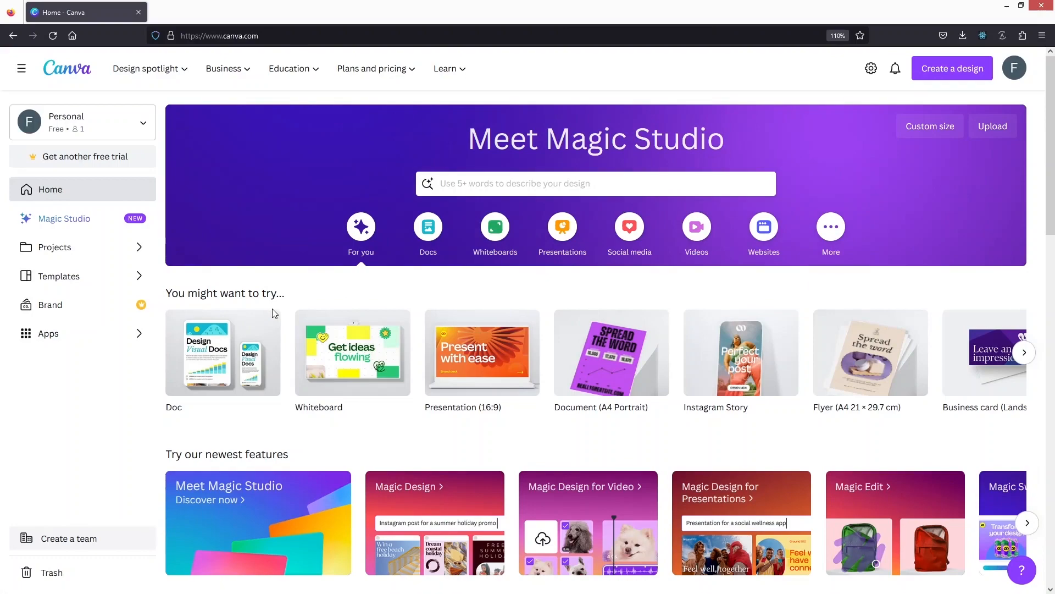
# - Search Google for "kdp cover calculator" in a new browser tab and open Amazon's KDP Cover Calculator page
pyautogui.click(155, 14)
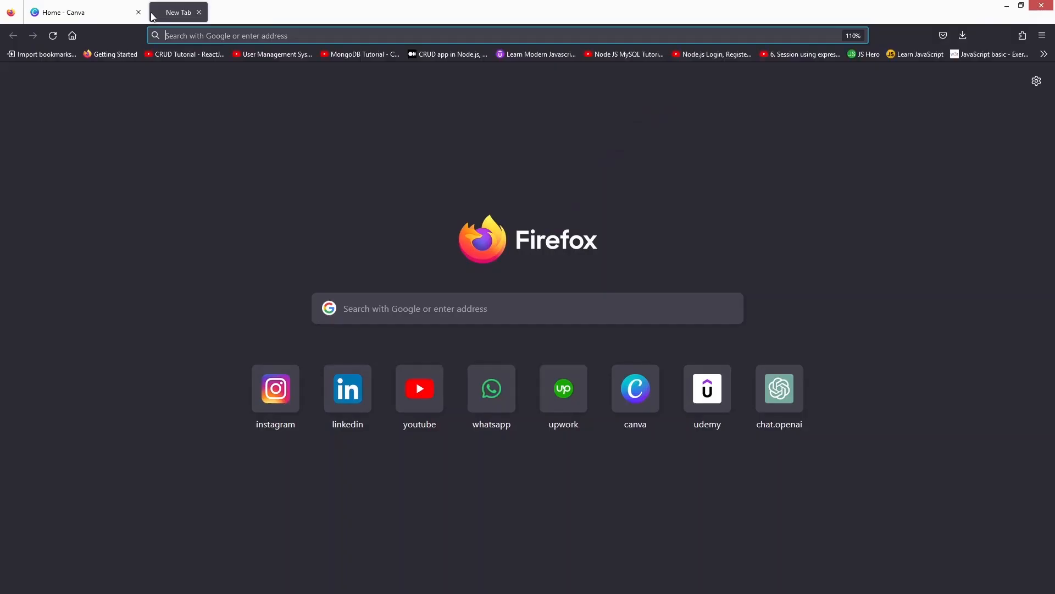
pyautogui.write('google.com/')
pyautogui.press('Return')
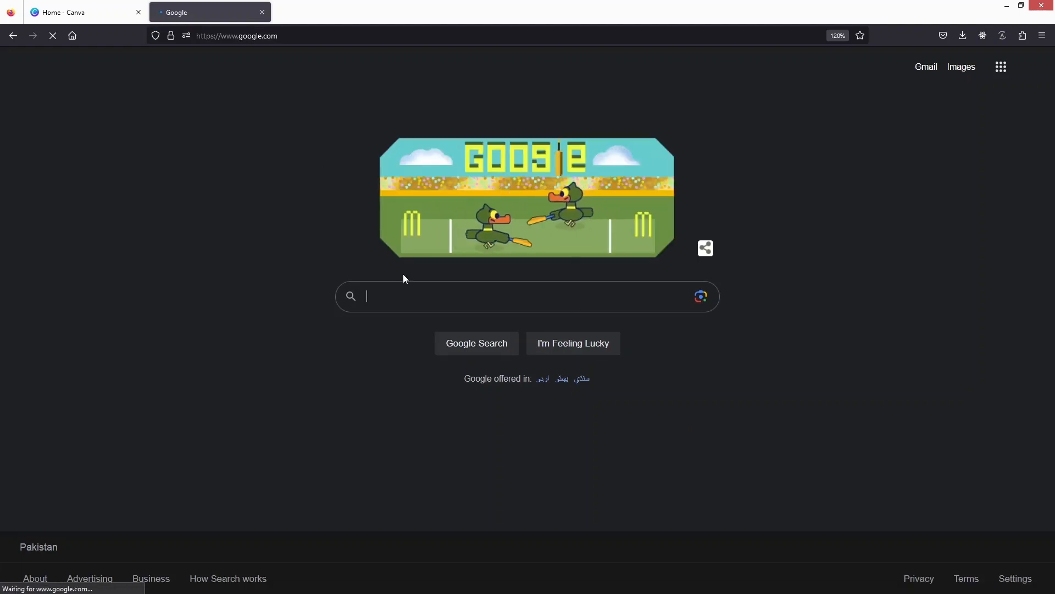
pyautogui.write('kdp')
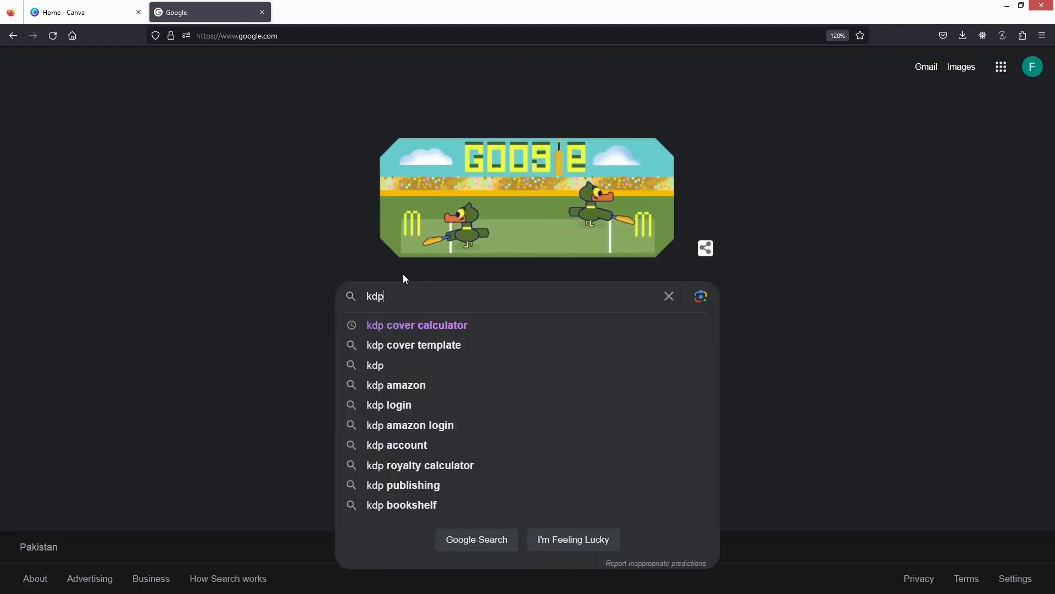
pyautogui.press('Down')
pyautogui.press('Return')
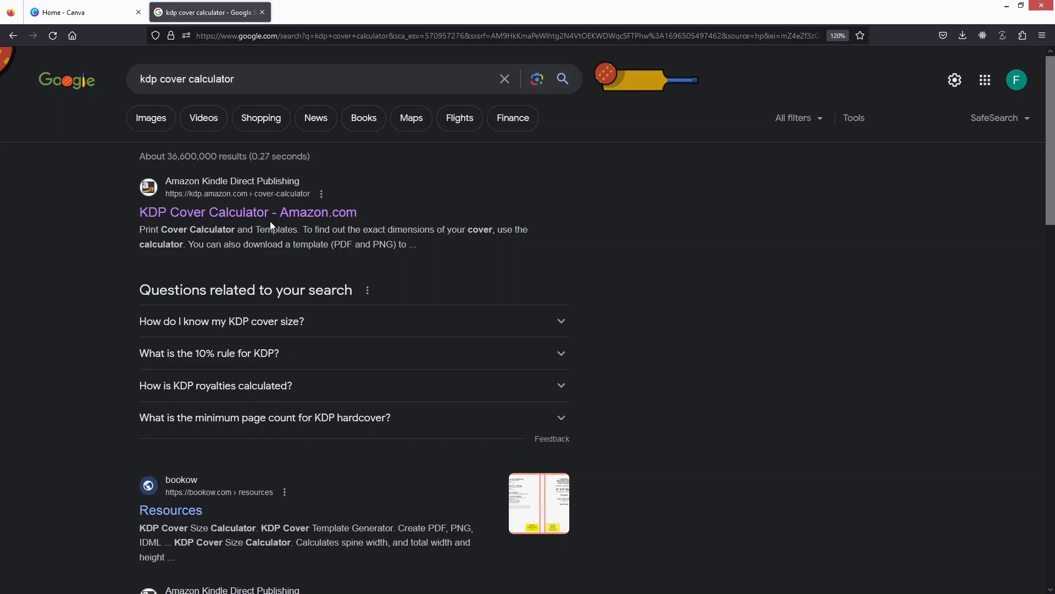
pyautogui.click(192, 212)
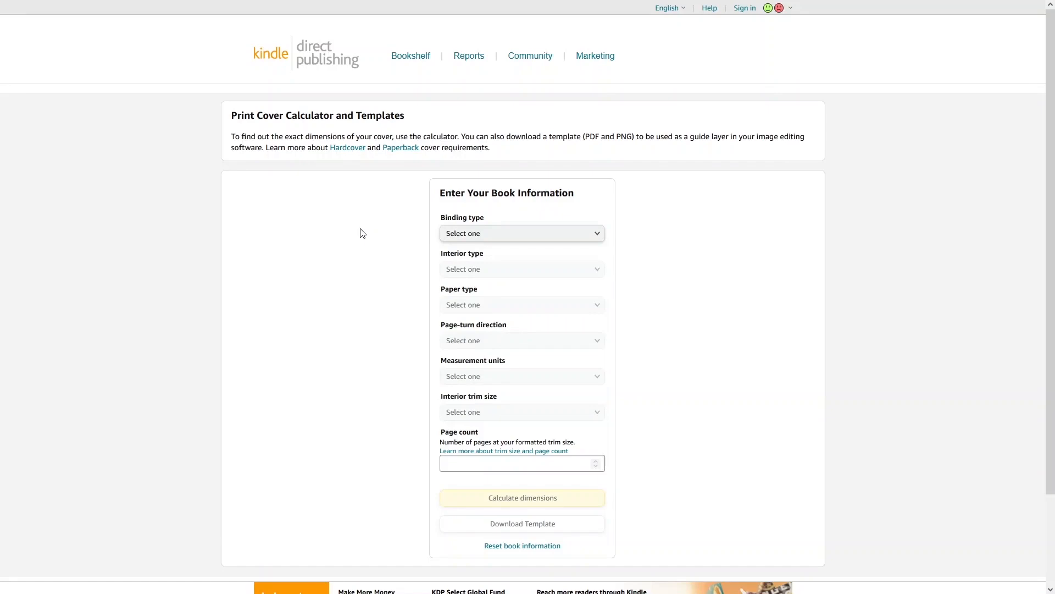
# - Set the binding type to Paperback, the interior type to Black & white and the paper type to White paper
pyautogui.scroll(-2, 362, 233)
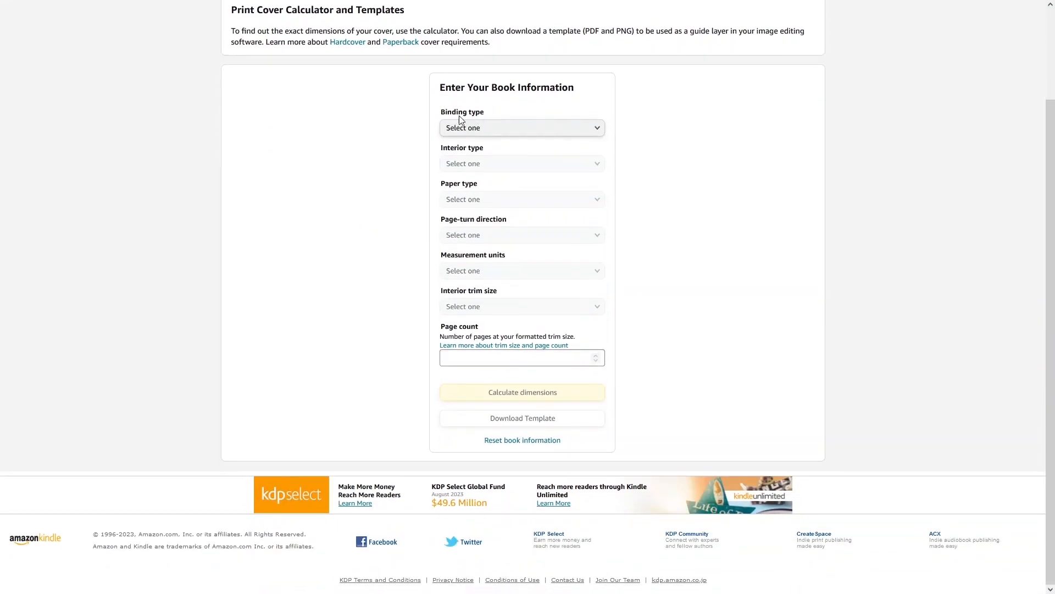
pyautogui.click(467, 128)
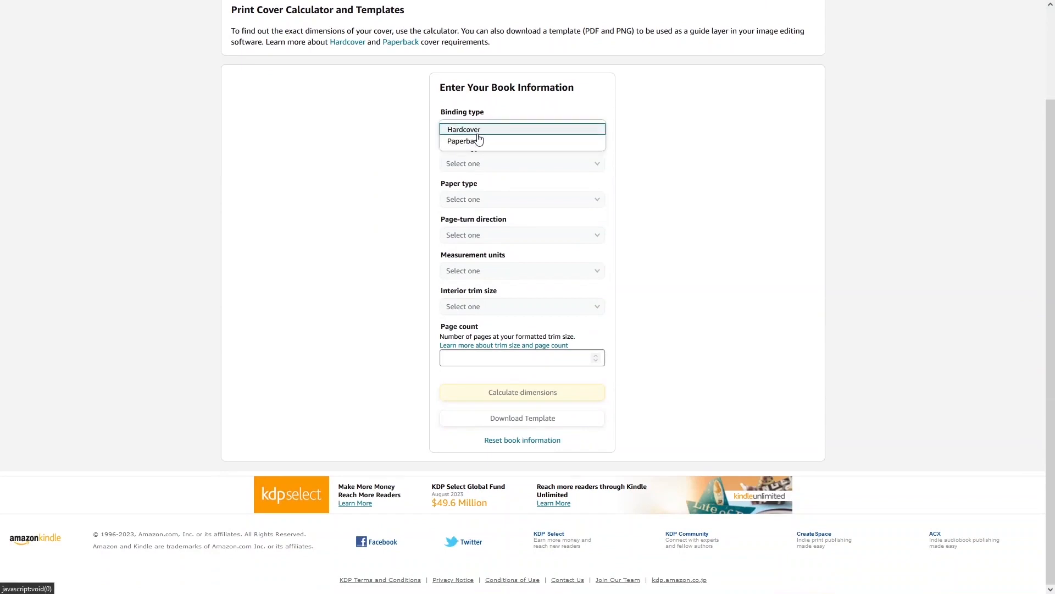
pyautogui.click(479, 140)
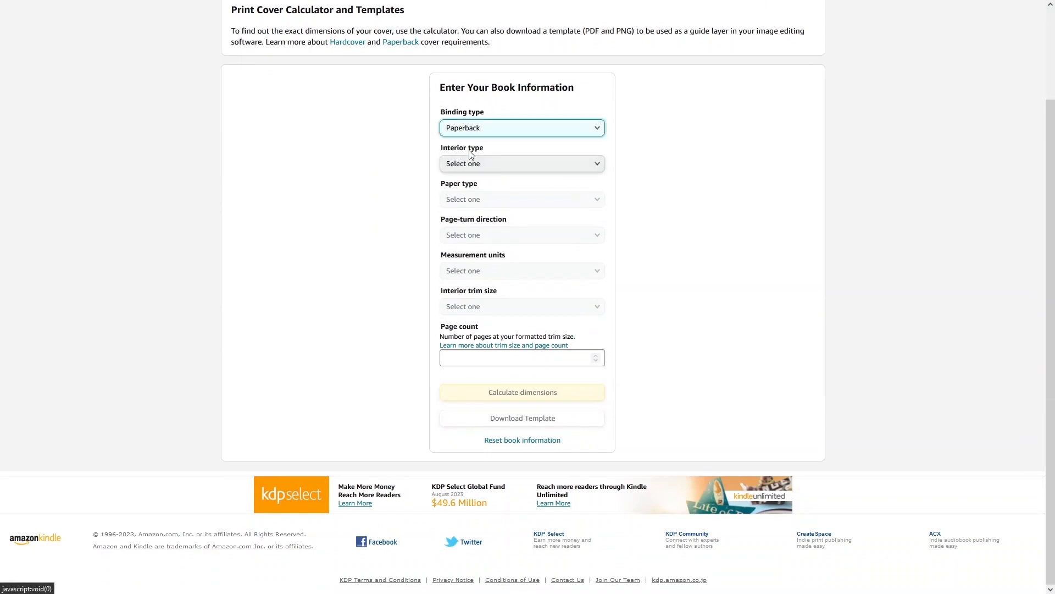
pyautogui.click(502, 166)
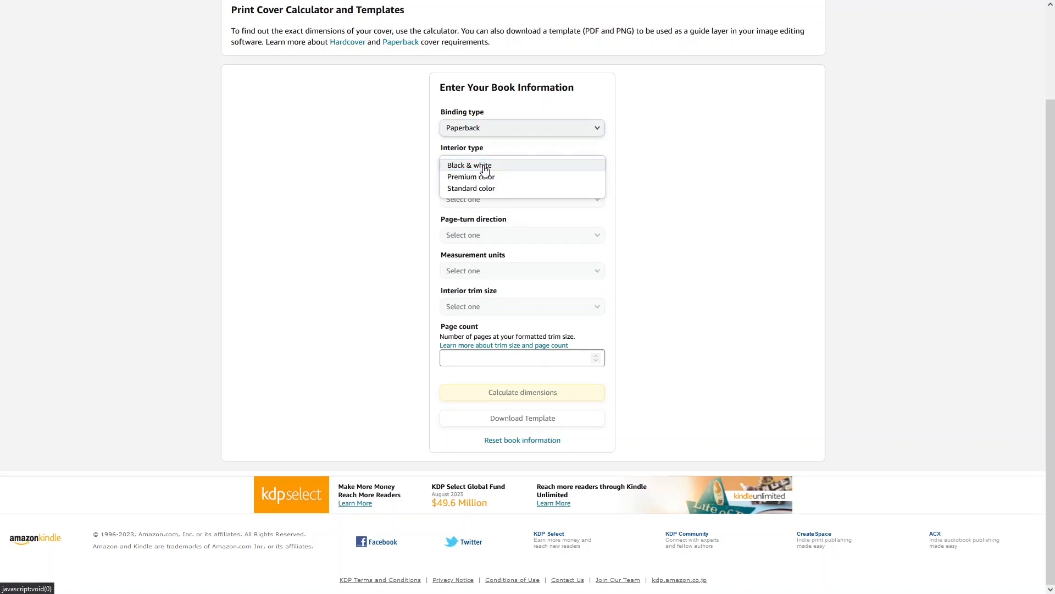
pyautogui.click(484, 170)
pyautogui.click(494, 202)
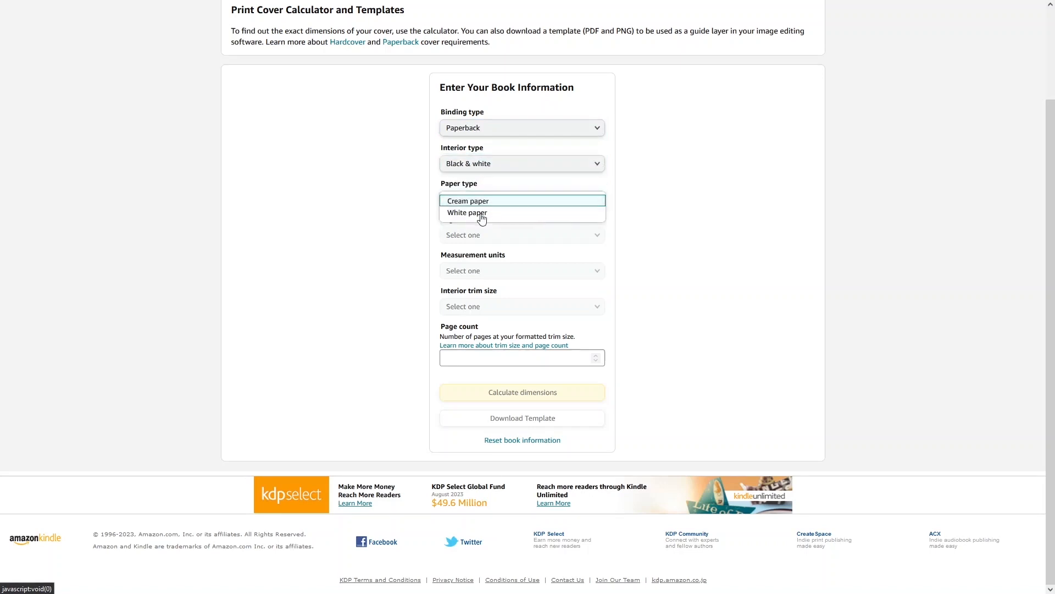
pyautogui.click(482, 215)
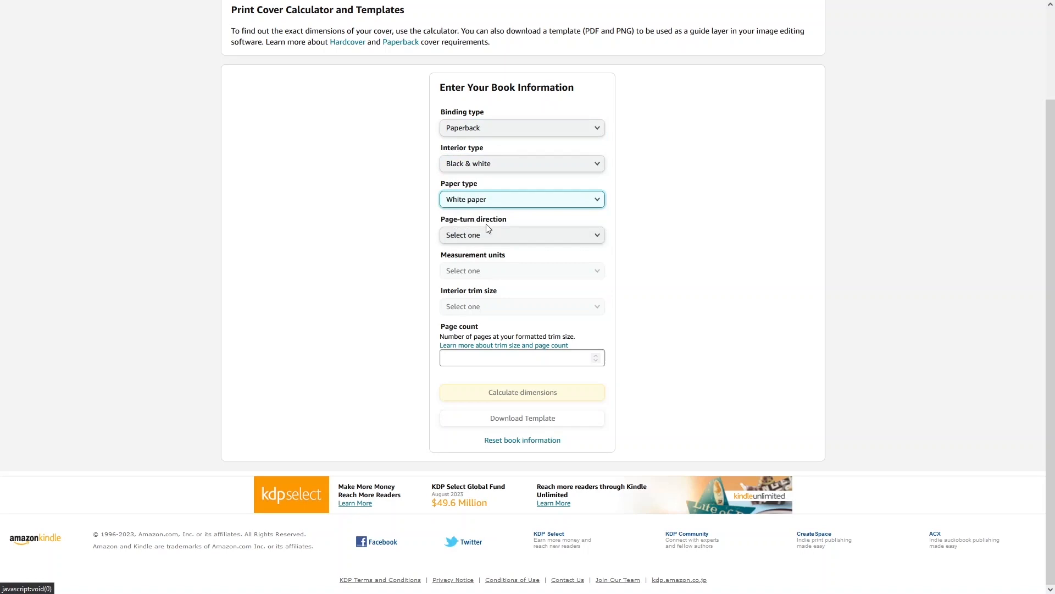
# - Set the page-turn direction to Left to Right, the measurement units to Inches and the interior trim size to 6 x 9 in
pyautogui.click(474, 239)
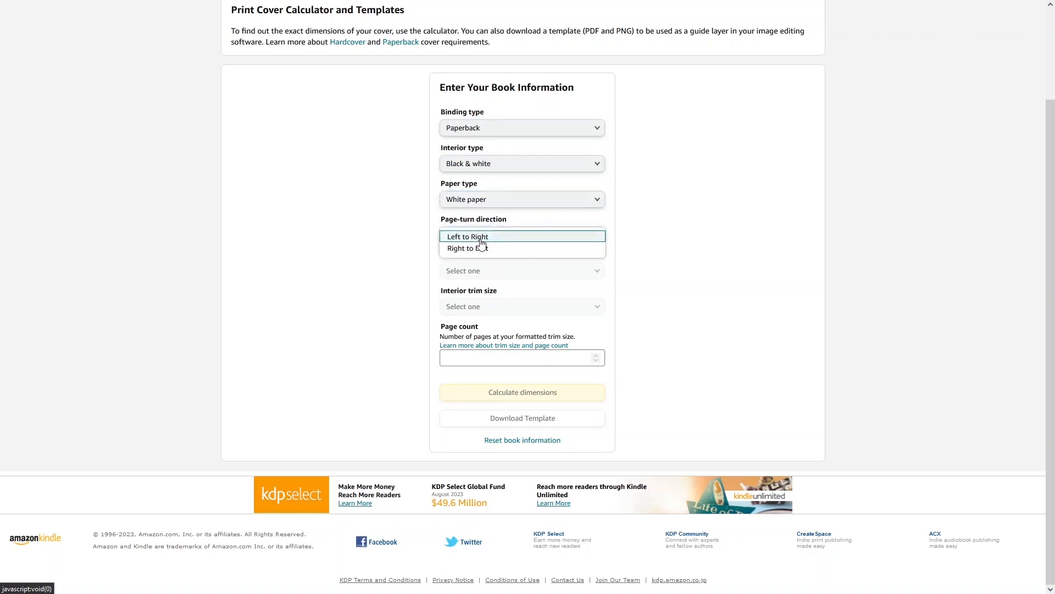
pyautogui.click(479, 237)
pyautogui.click(464, 271)
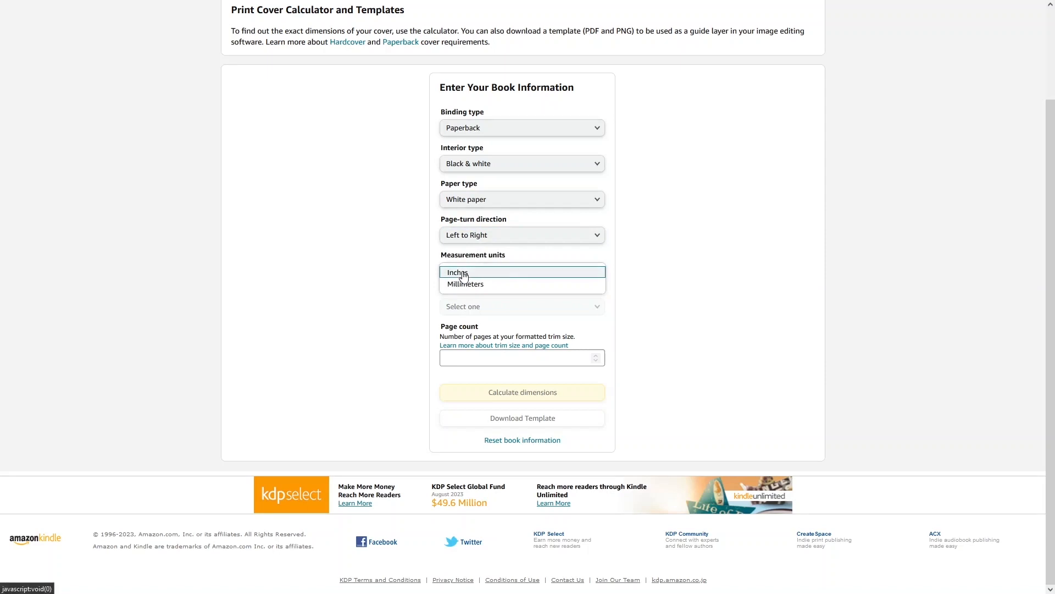
pyautogui.click(463, 273)
pyautogui.click(503, 305)
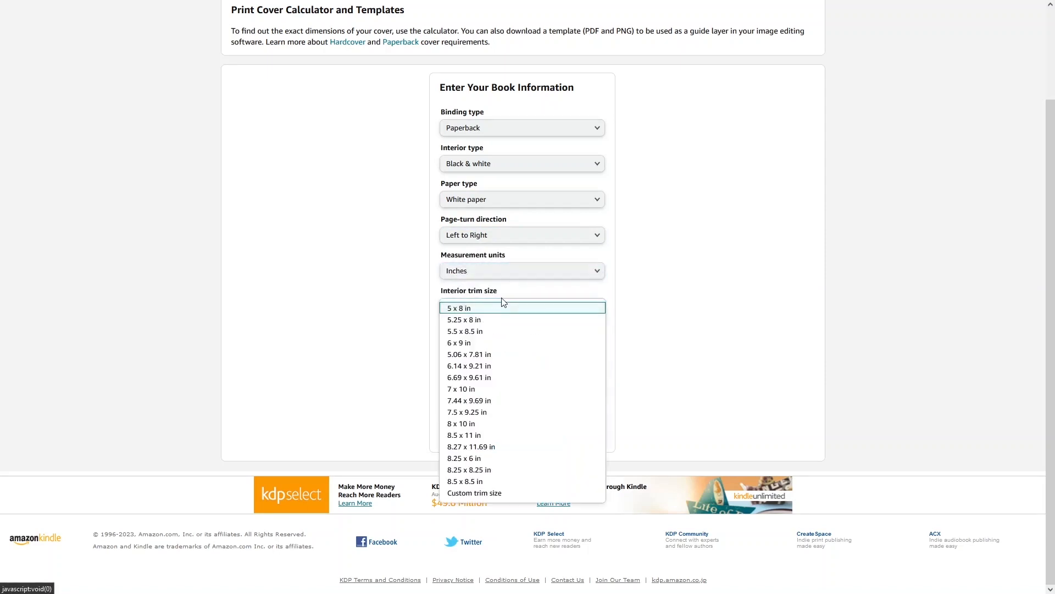
pyautogui.click(483, 340)
# - Change the interior type to Standard color, enter a page count of 100 and calculate the cover dimensions
pyautogui.click(504, 169)
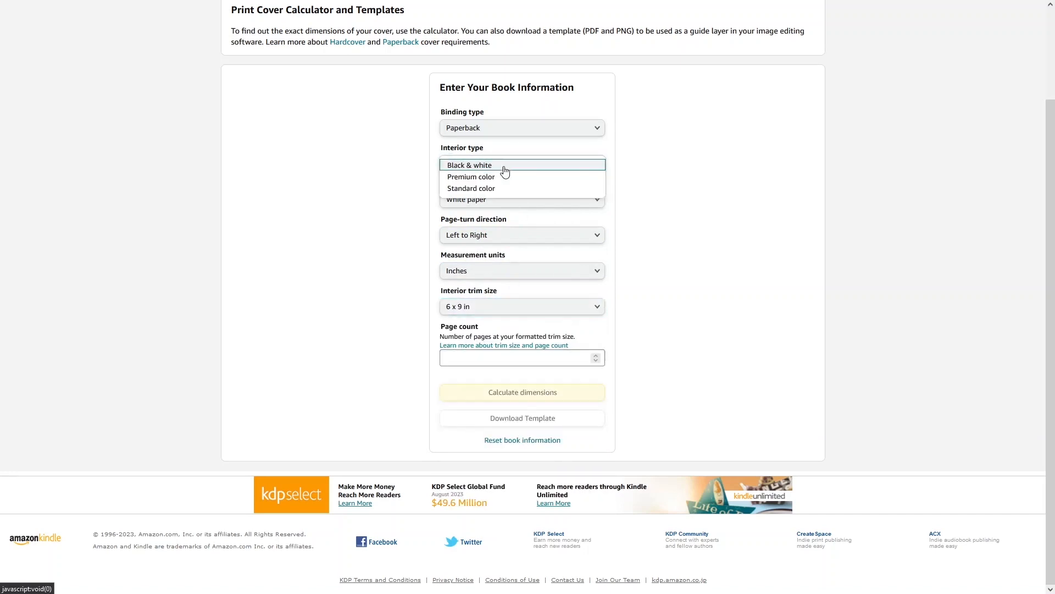
pyautogui.click(476, 188)
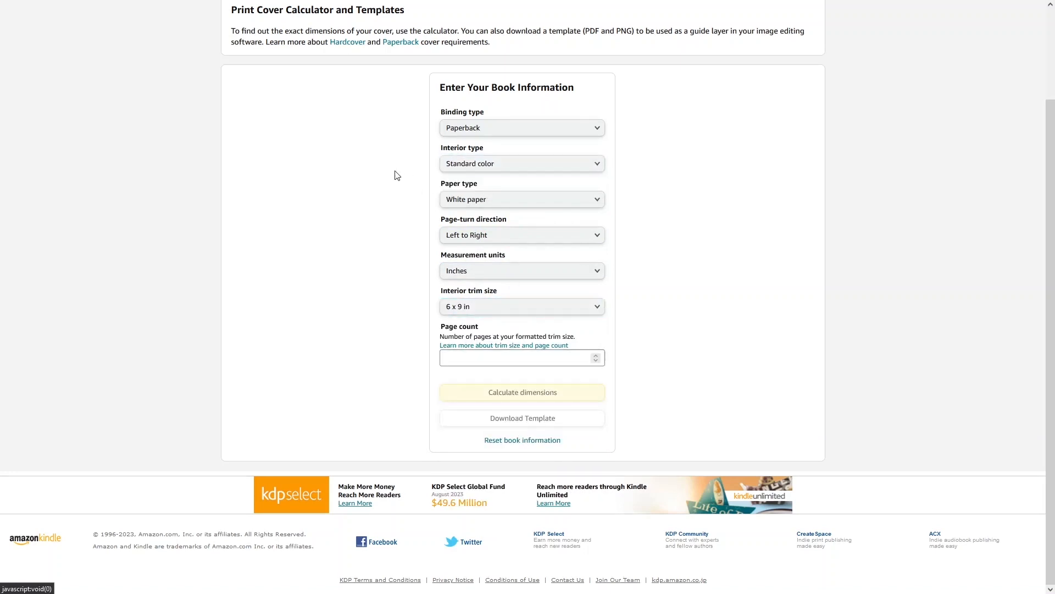
pyautogui.click(503, 359)
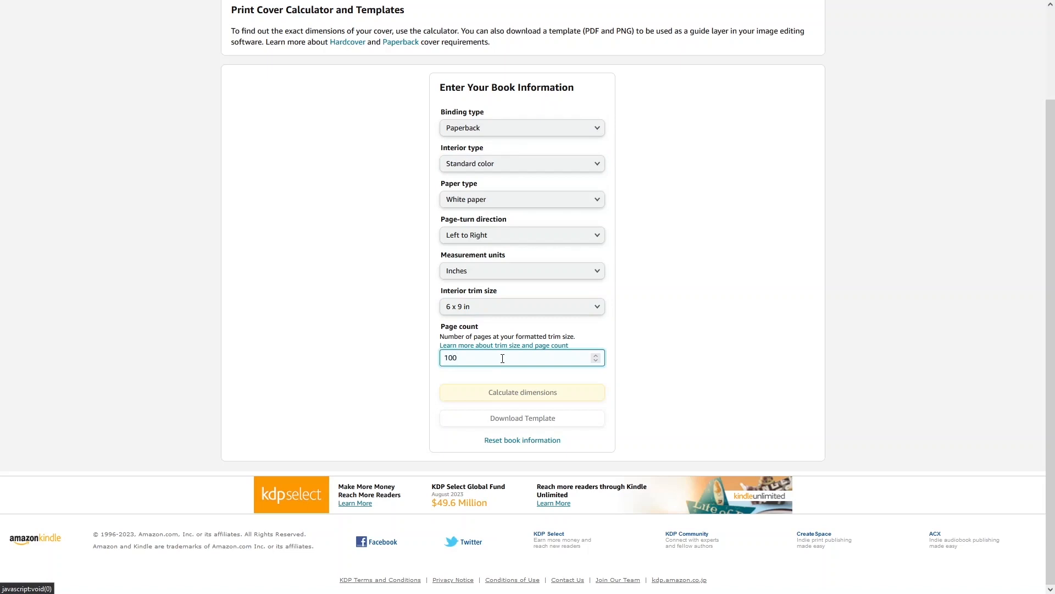
pyautogui.click(516, 404)
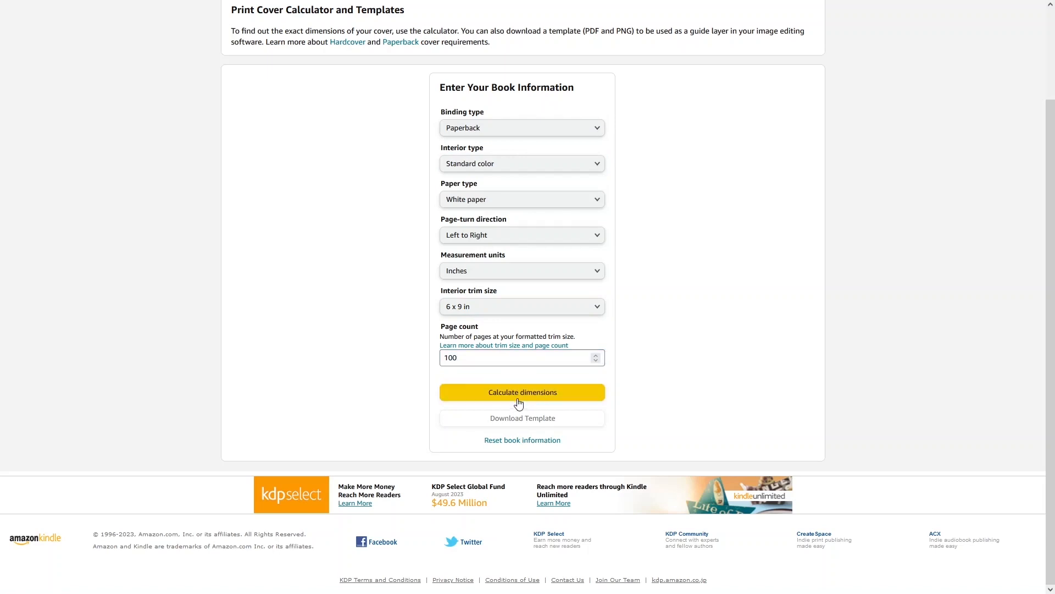
pyautogui.click(486, 394)
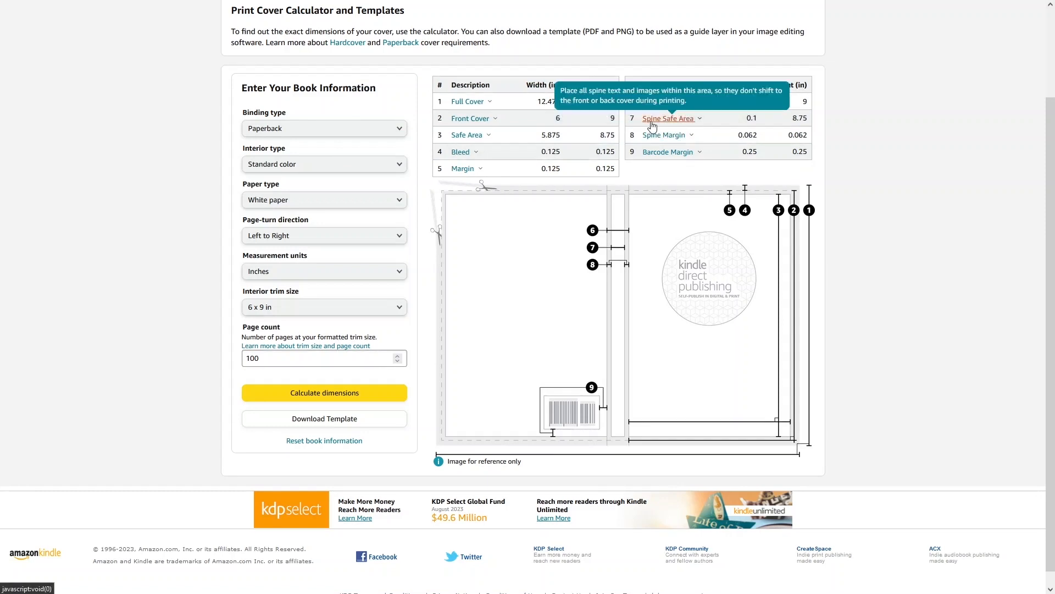
# - Review the explanations of the calculated cover dimensions and download the cover template
pyautogui.moveTo(656, 107)
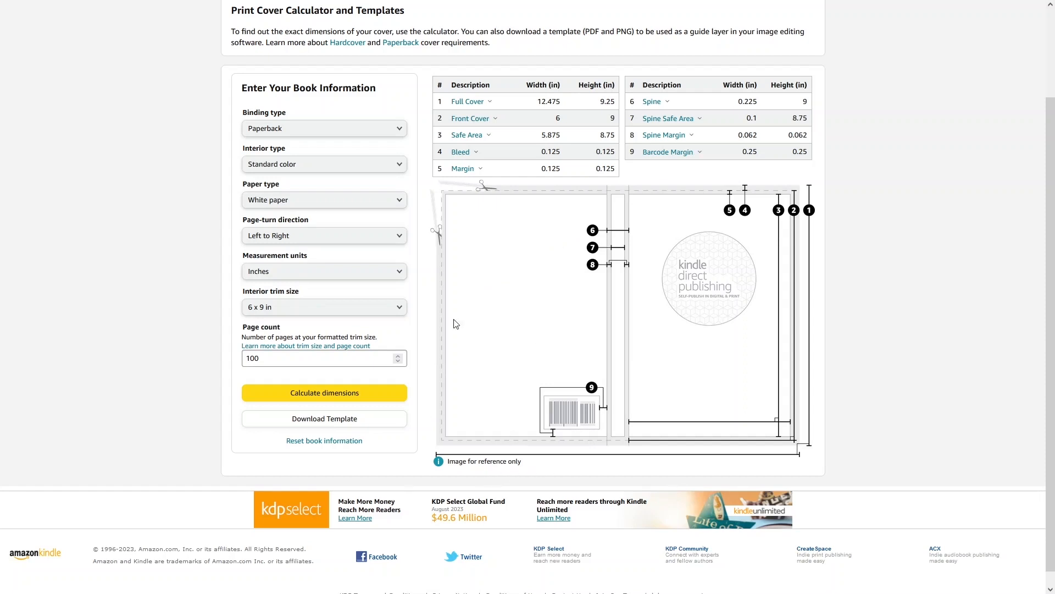
pyautogui.click(322, 421)
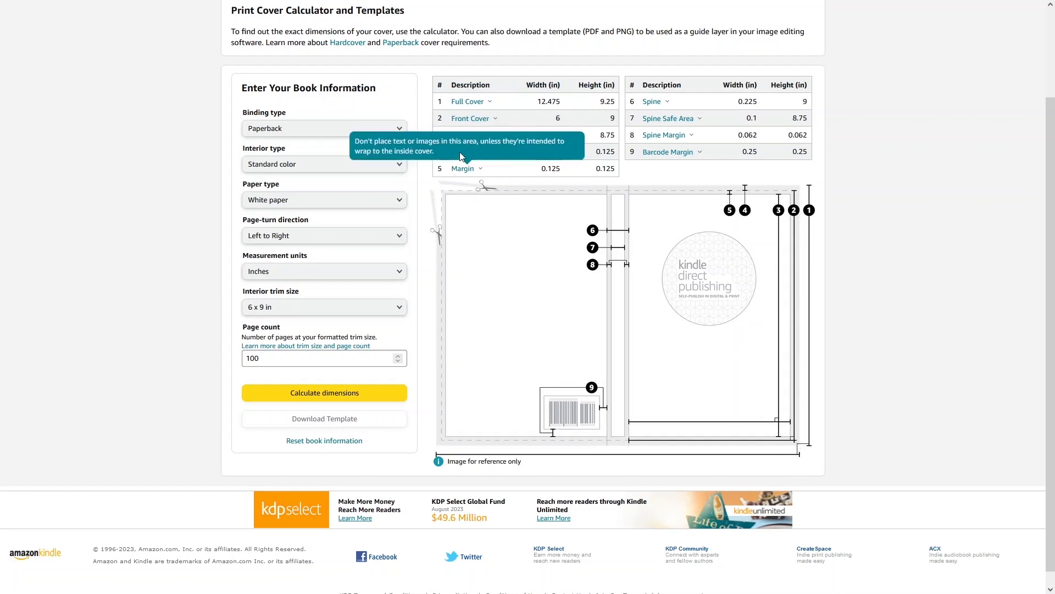
pyautogui.moveTo(460, 141)
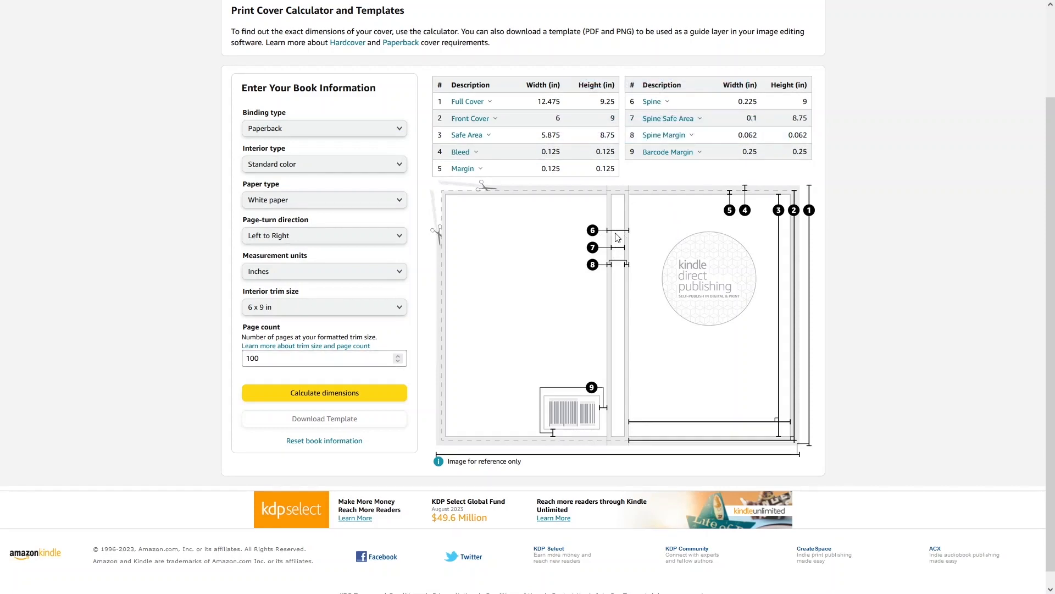
pyautogui.moveTo(672, 127)
# - Open the downloaded template archive, examine its PNG cover template in the image viewer and close the viewer
pyautogui.moveTo(906, 3)
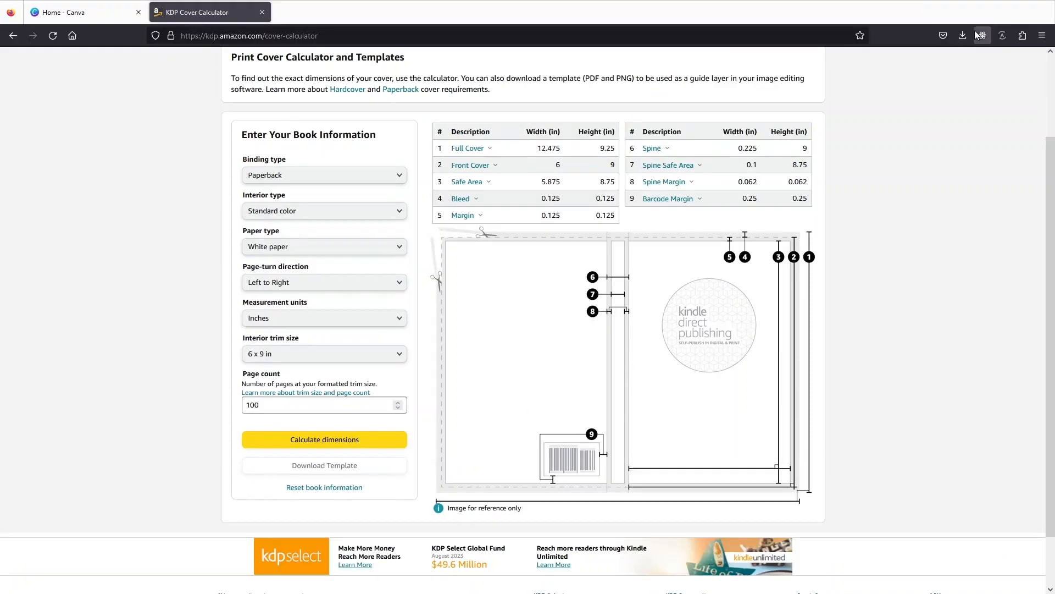
pyautogui.click(970, 39)
pyautogui.click(810, 68)
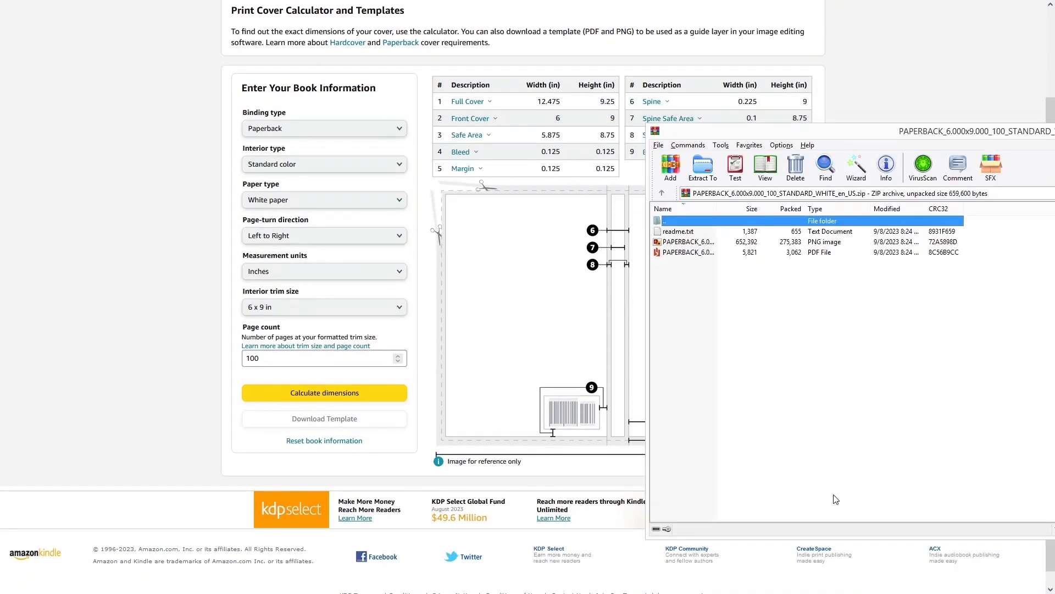
pyautogui.doubleClick(703, 247)
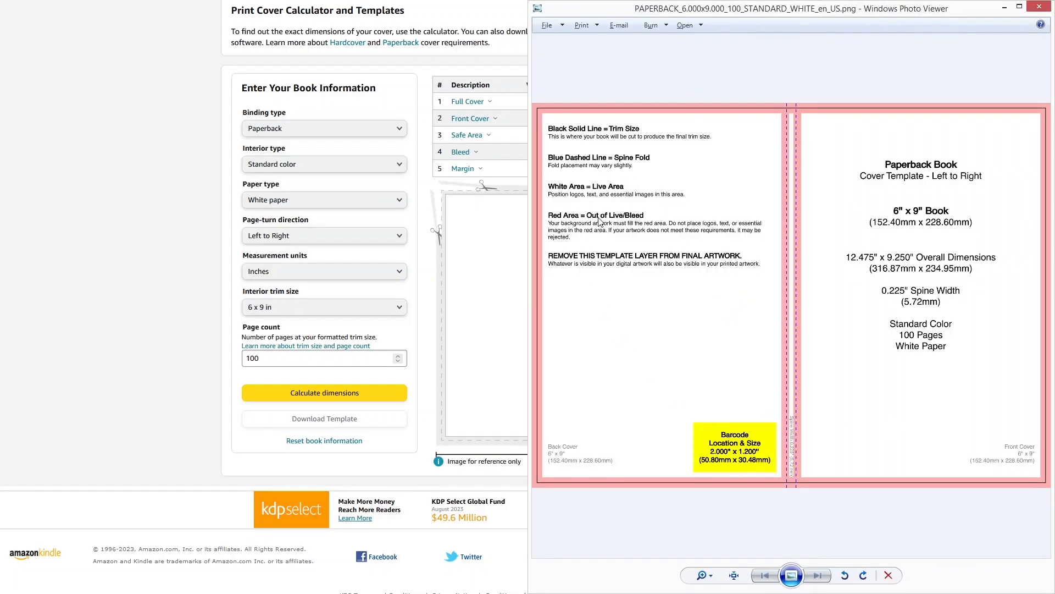
pyautogui.click(1039, 7)
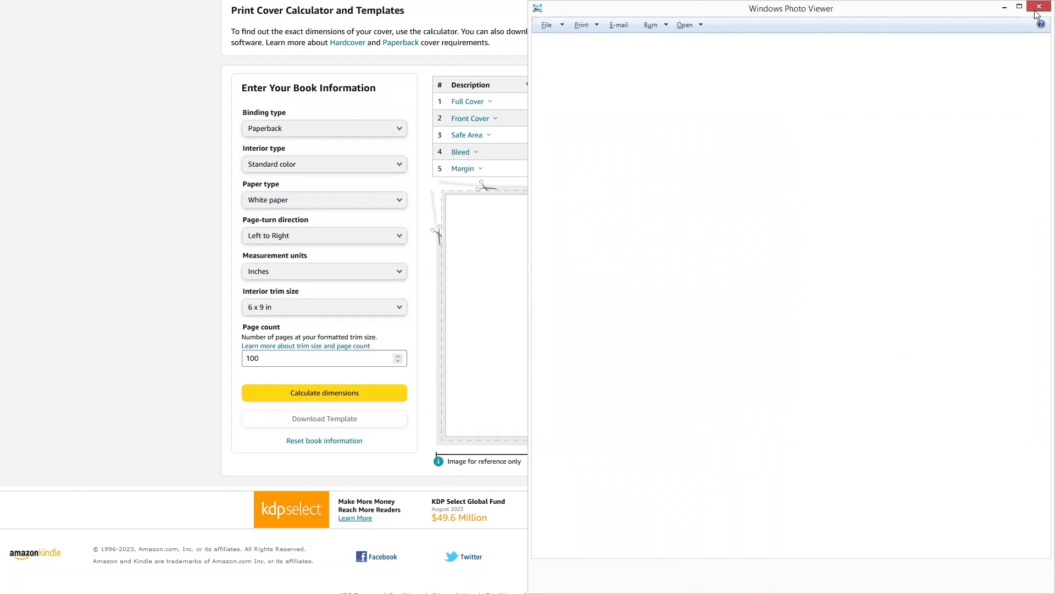
# - Extract the PNG cover template from the ZIP archive and close the archive window
pyautogui.click(702, 166)
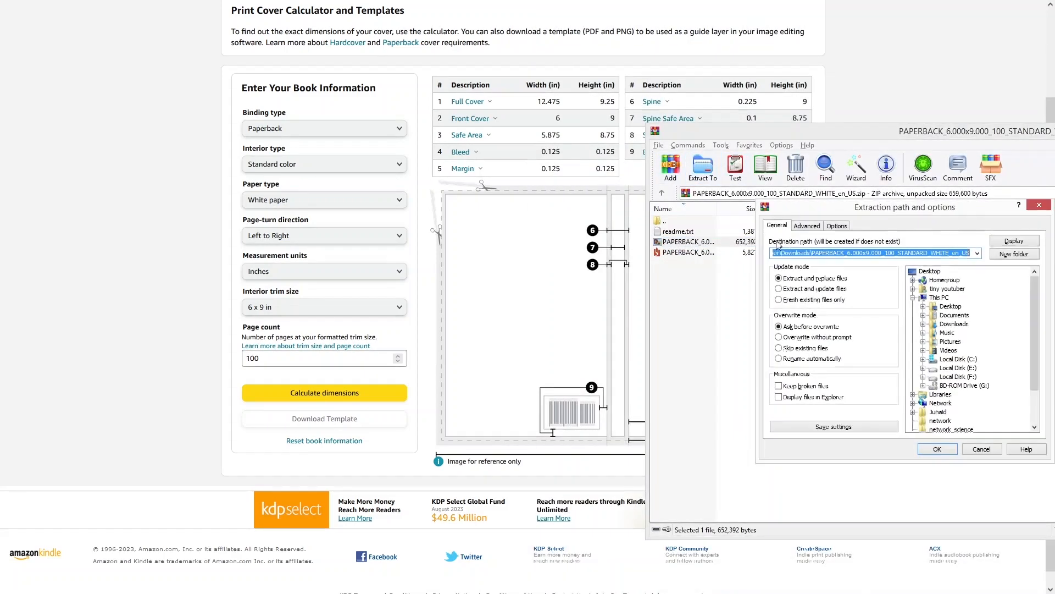
pyautogui.moveTo(883, 206); pyautogui.dragTo(641, 197)
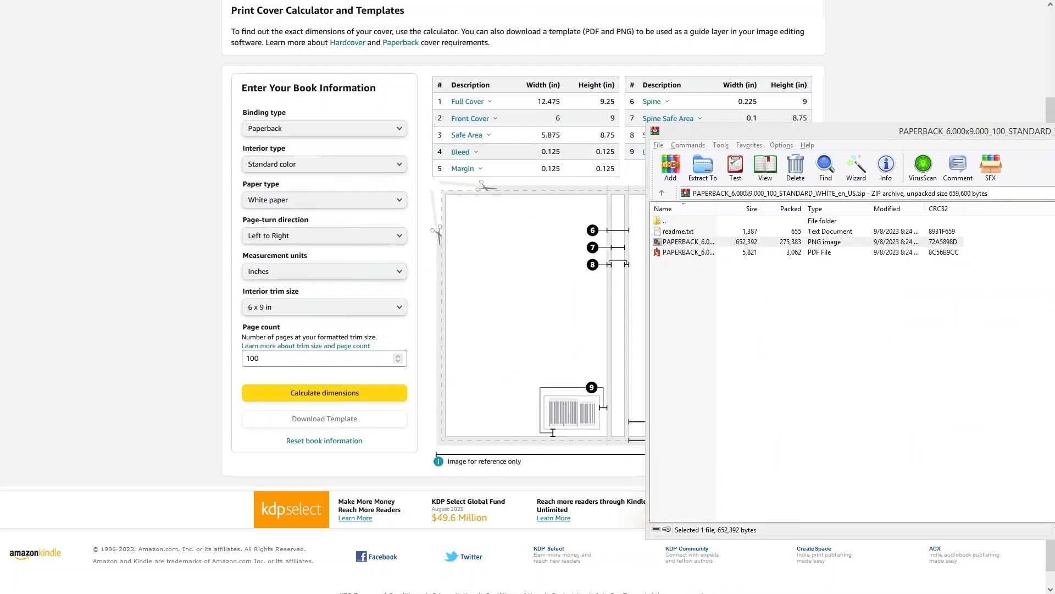
pyautogui.hotkey('alt', 'F4')
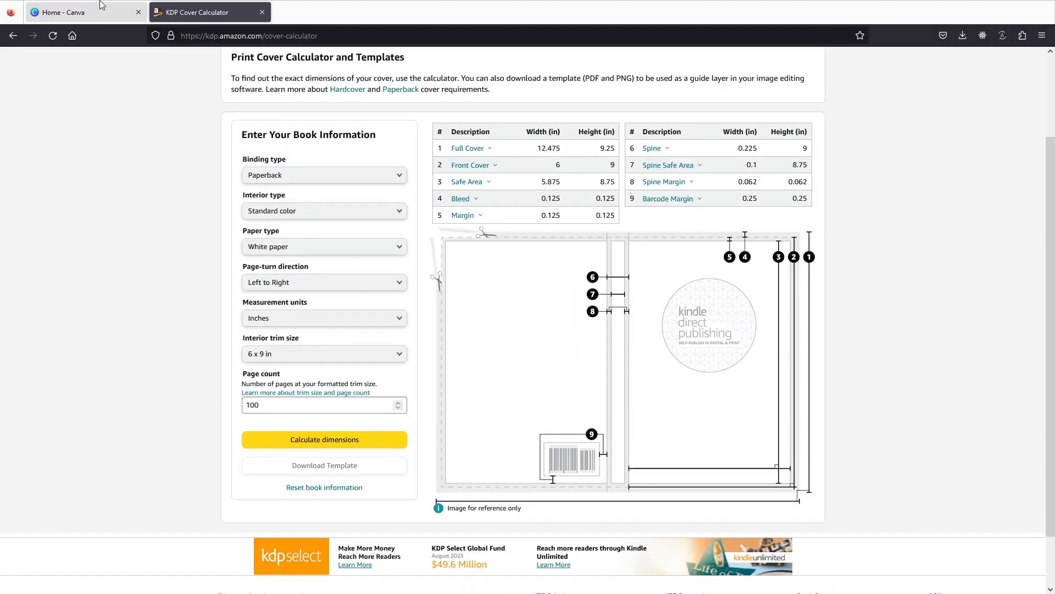
# - Open the custom size form in Canva, return to the KDP Cover Calculator and copy the full cover width
pyautogui.click(101, 6)
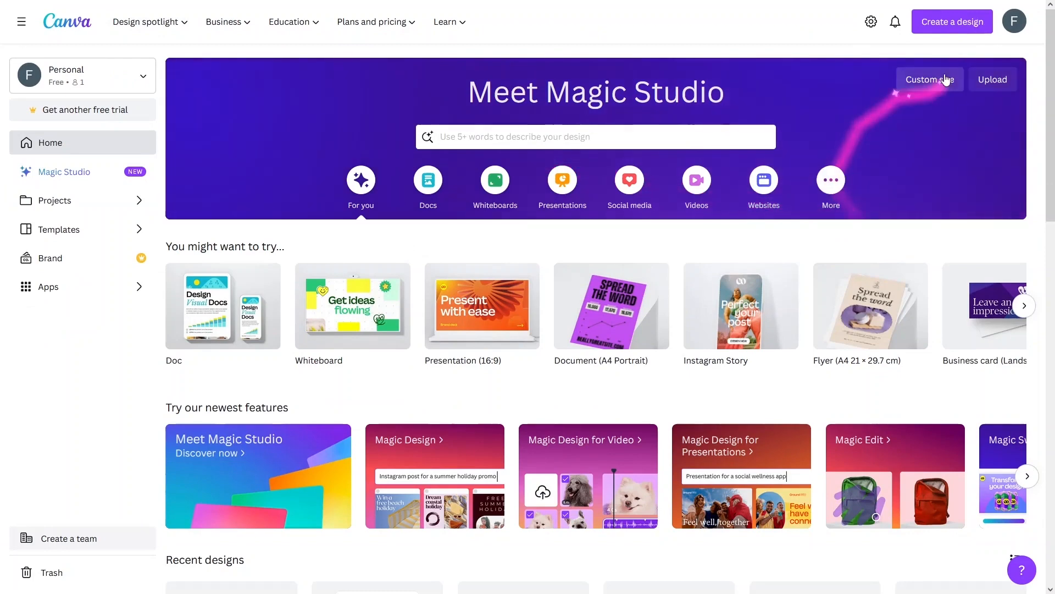
pyautogui.click(945, 87)
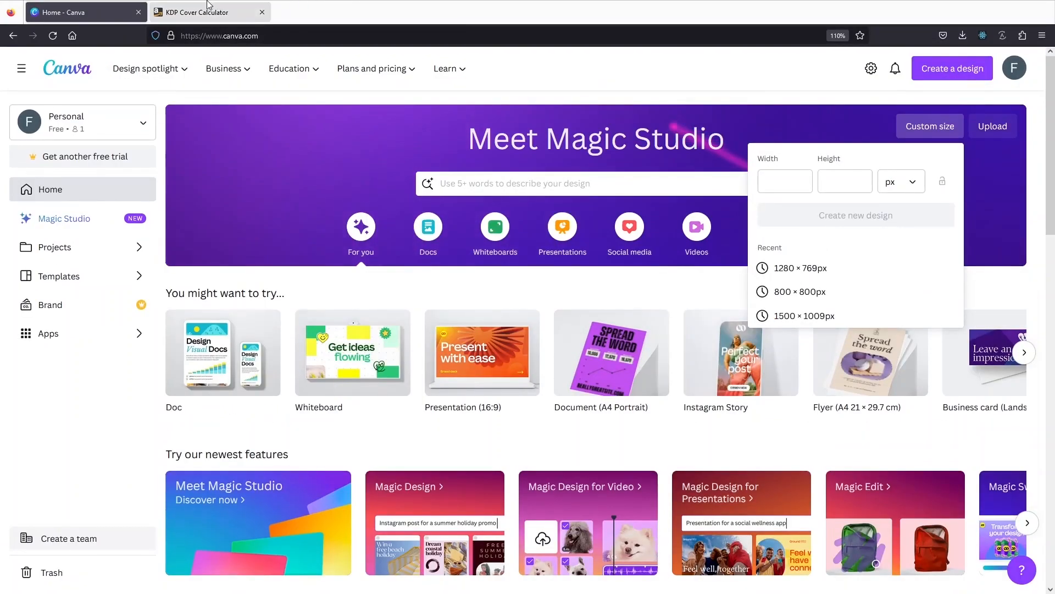
pyautogui.click(207, 5)
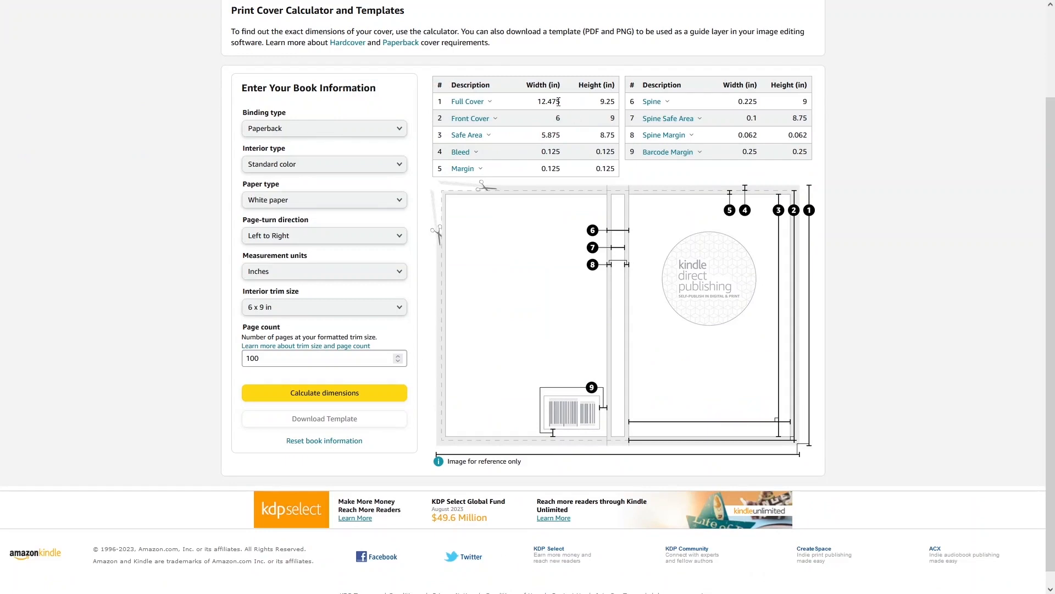
pyautogui.moveTo(558, 102); pyautogui.dragTo(539, 105)
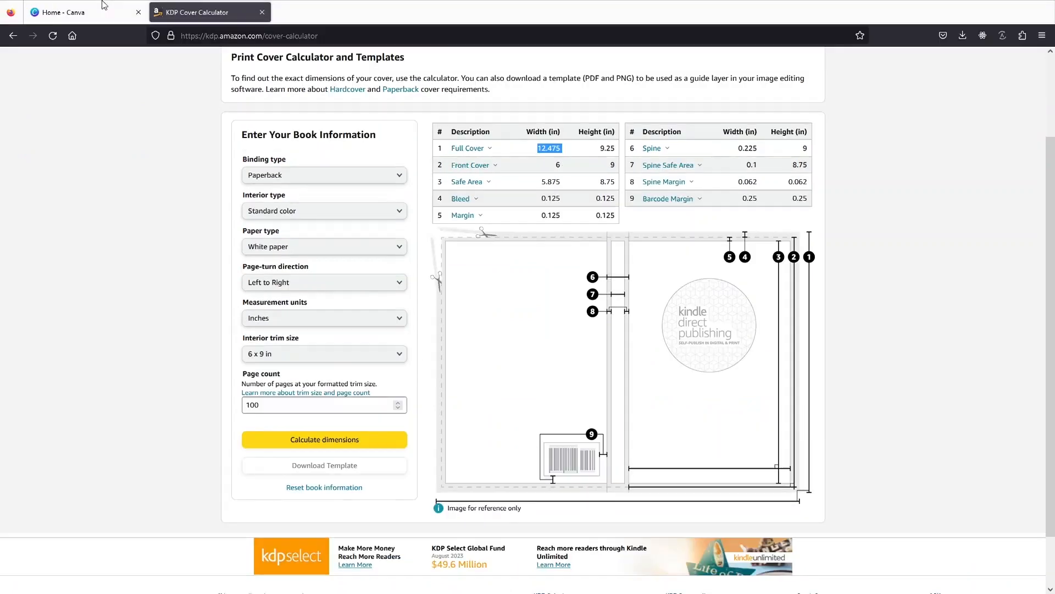
# - Switch to Canva's custom size form, set the unit to inches and enter the copied width of 12.475
pyautogui.click(77, 11)
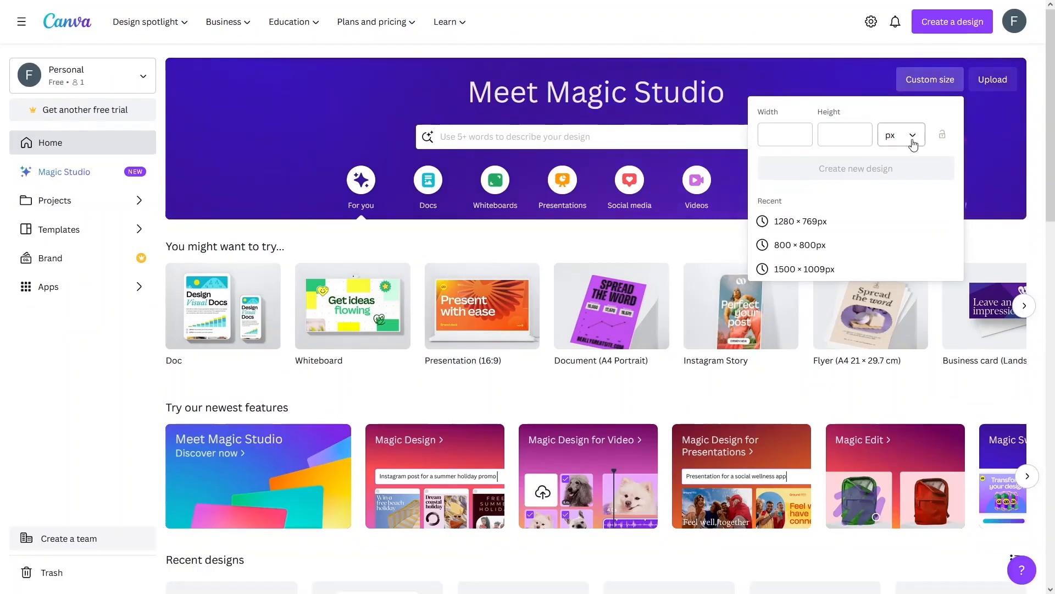
pyautogui.click(913, 144)
pyautogui.click(891, 190)
pyautogui.click(785, 143)
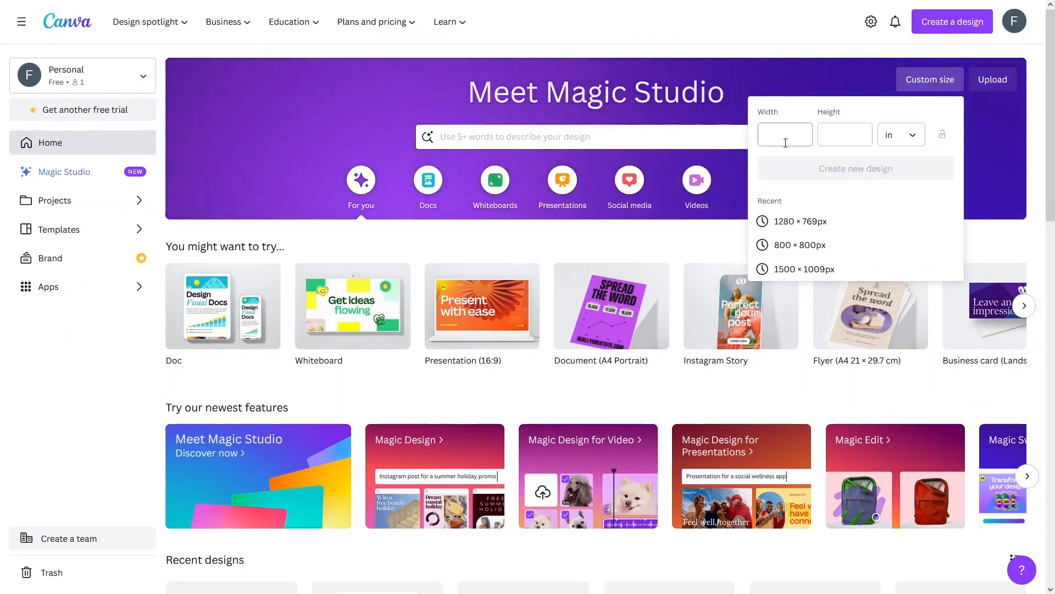
pyautogui.write('12.475')
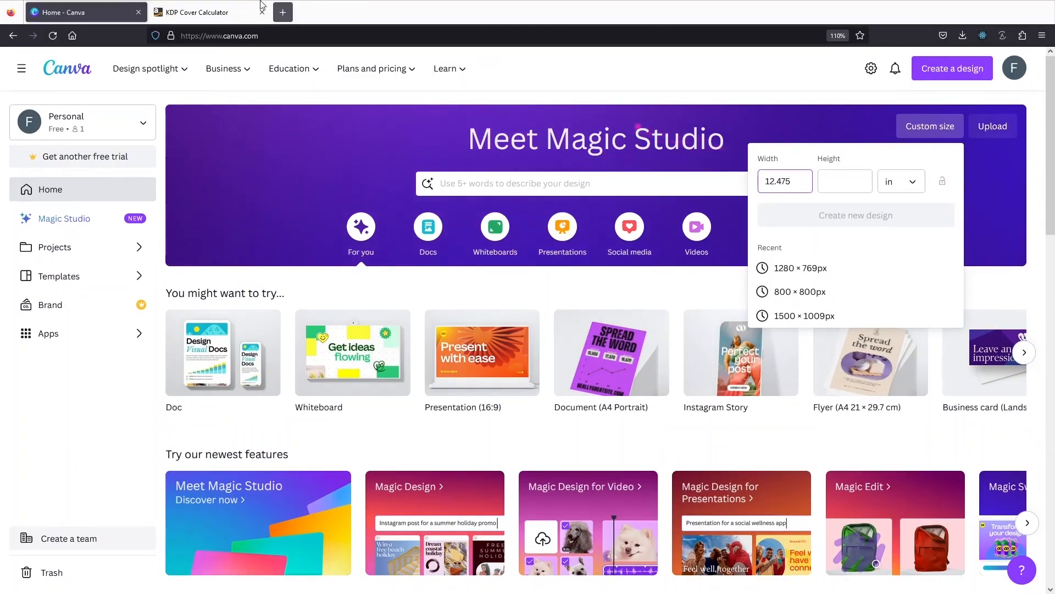
# - Copy the full cover height from the KDP calculator, enter 9.25 as the custom height and create the new design
pyautogui.click(231, 11)
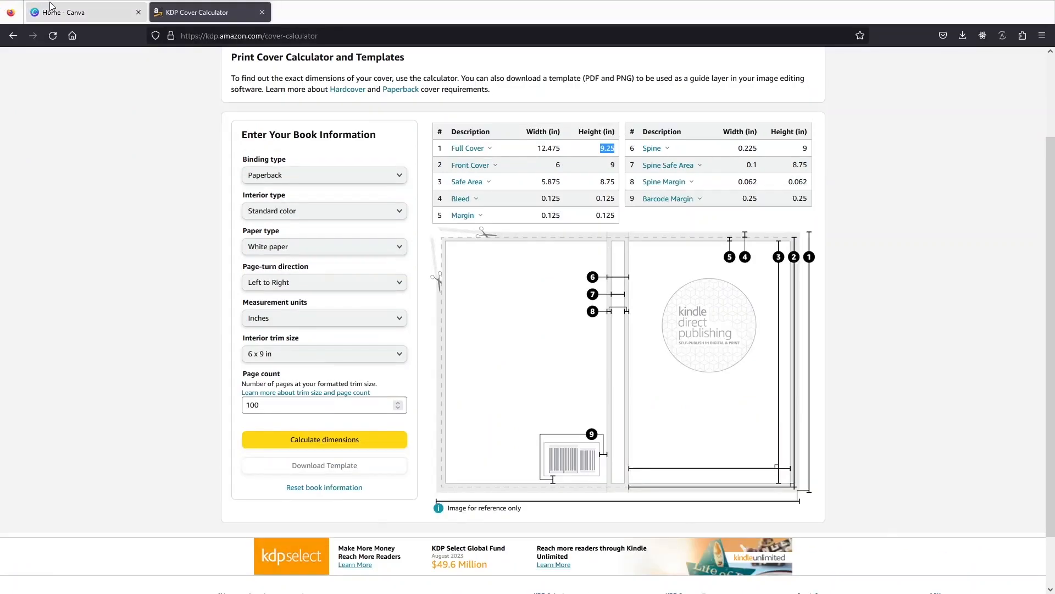
pyautogui.click(88, 12)
pyautogui.click(852, 135)
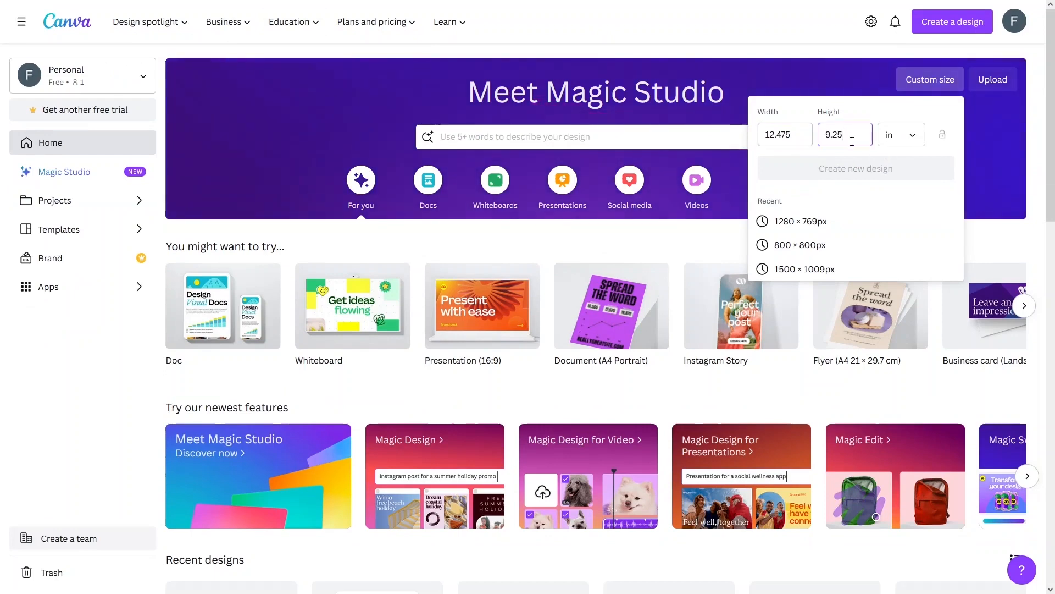
pyautogui.click(815, 380)
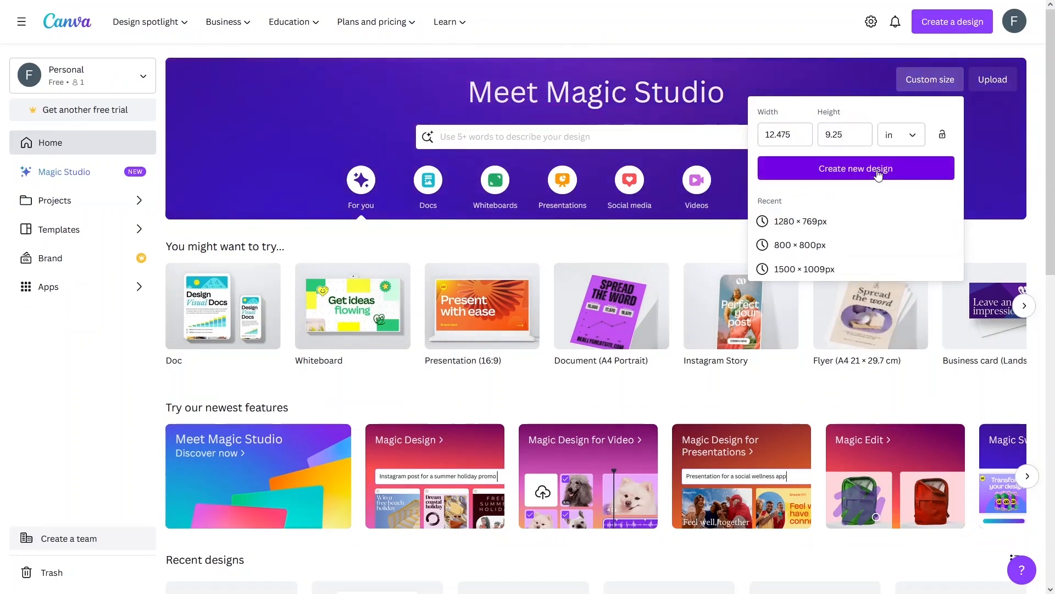
pyautogui.click(879, 175)
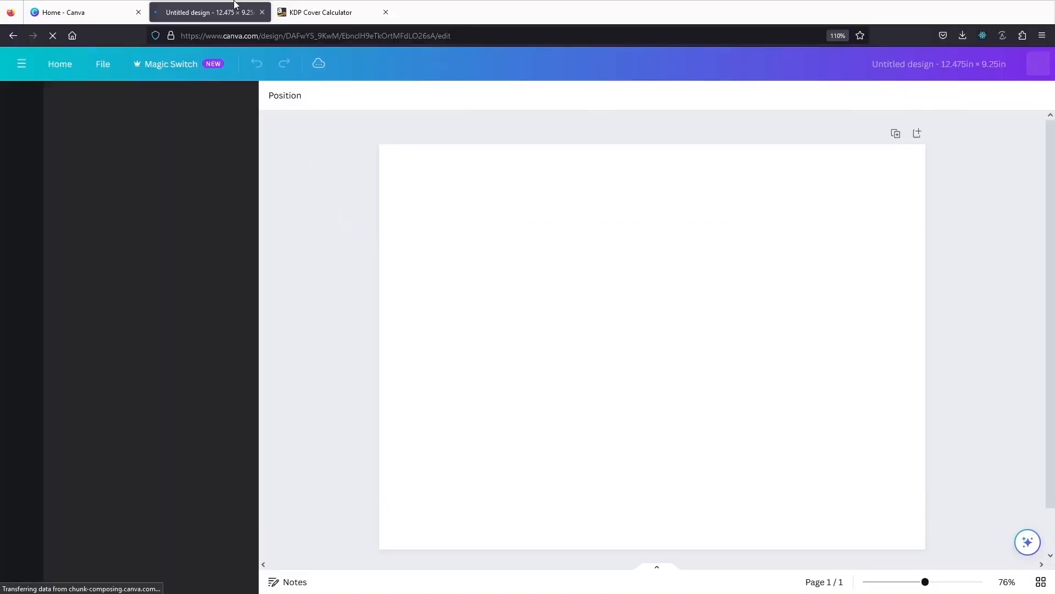
pyautogui.click(308, 12)
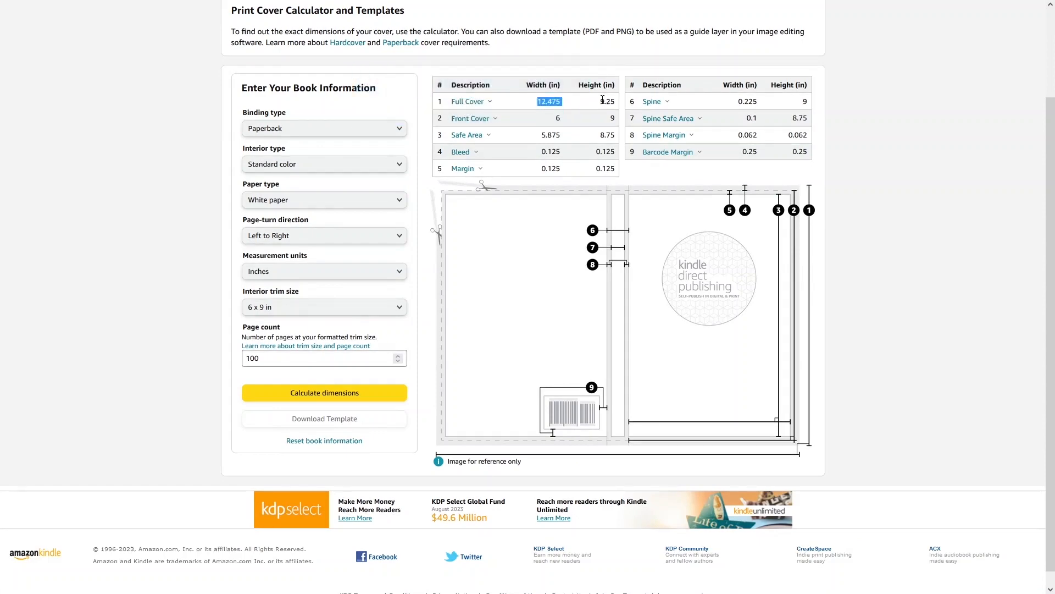
pyautogui.moveTo(257, 4)
pyautogui.click(122, 6)
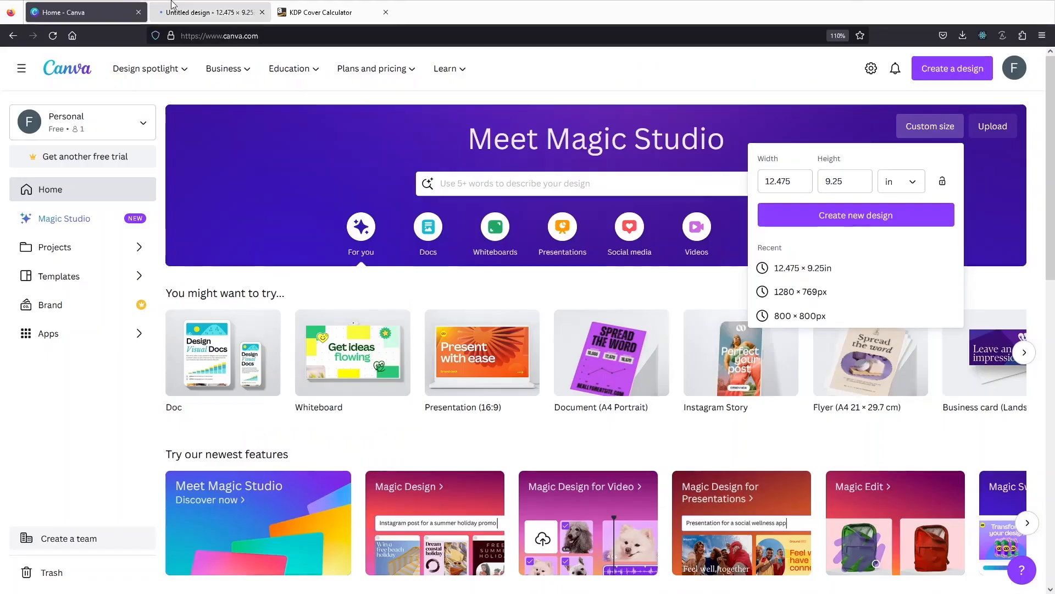
pyautogui.click(226, 14)
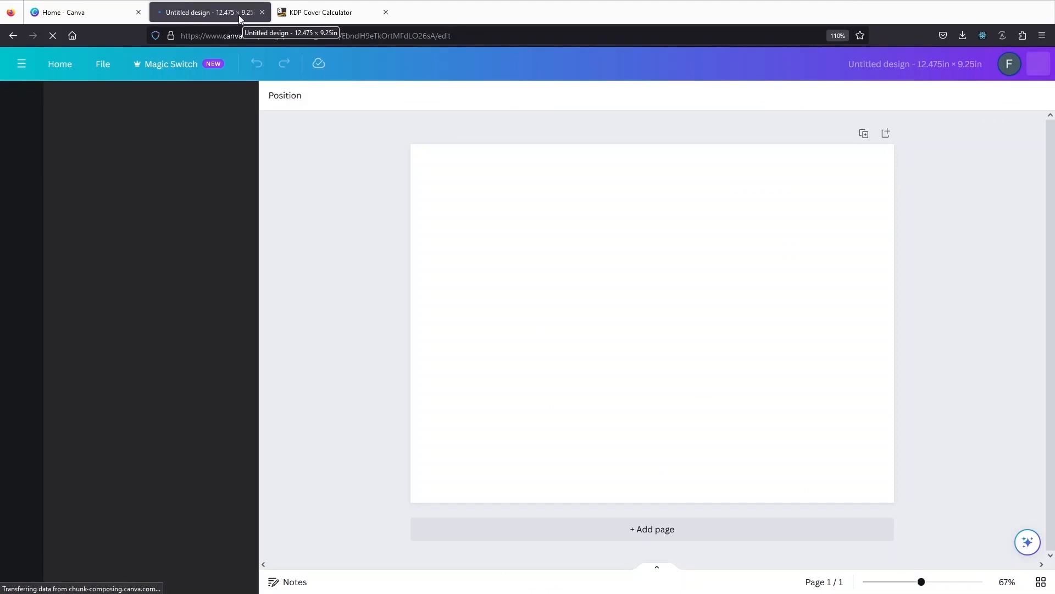
# - Show the design in full screen, add the PAPERBACK PNG cover template from the Pictures folder to the page and close the file window
pyautogui.press('F11')
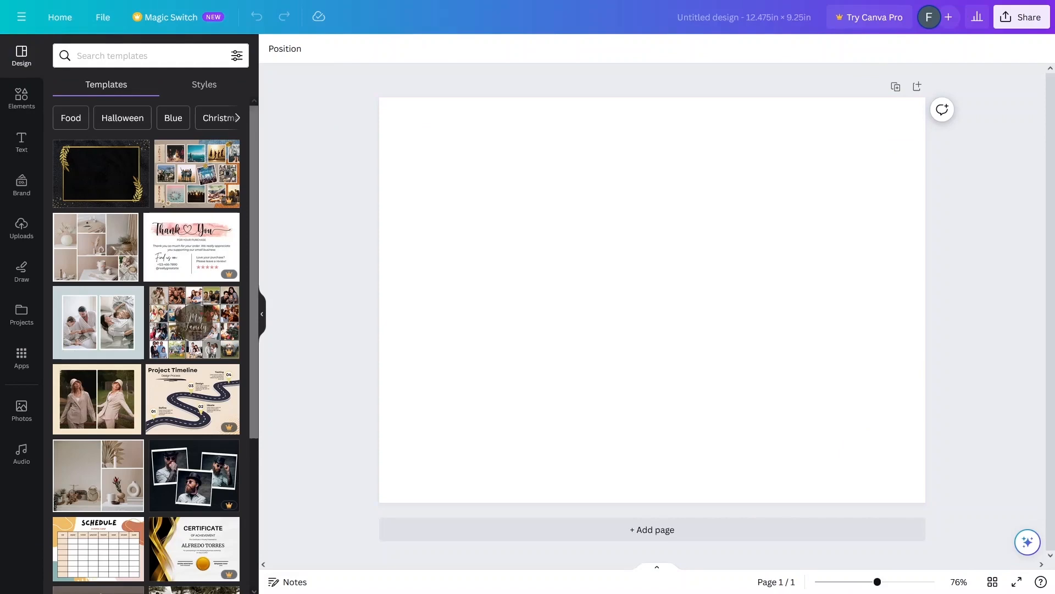
pyautogui.press('super+e')
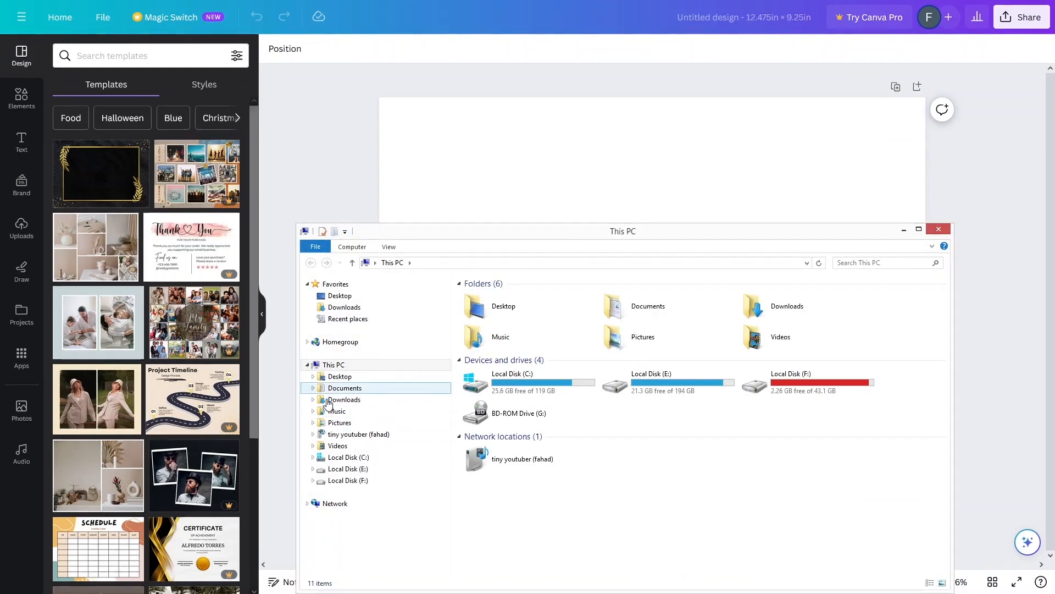
pyautogui.click(340, 422)
pyautogui.click(687, 320)
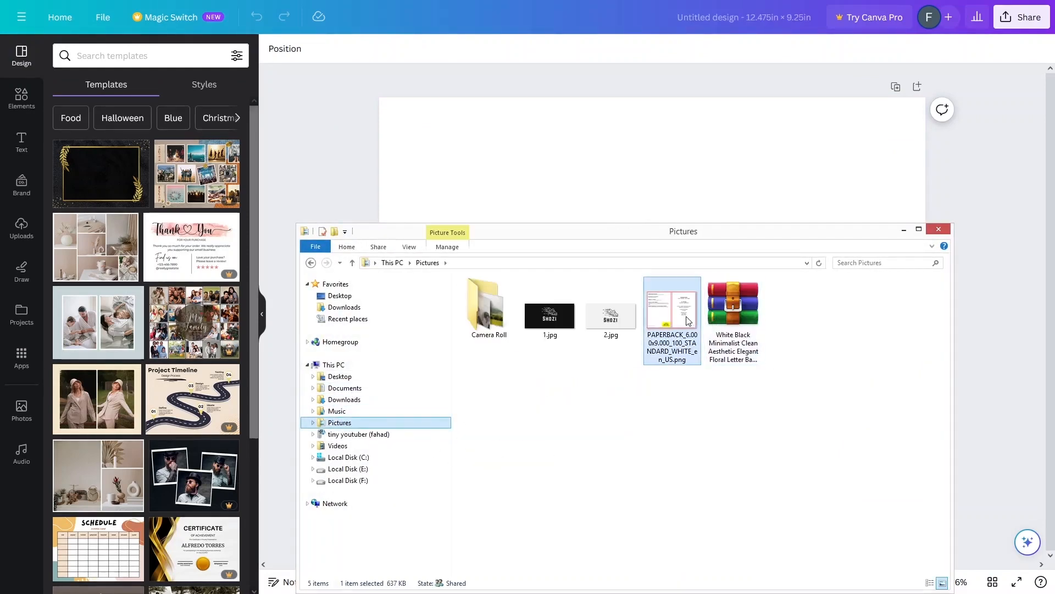
pyautogui.moveTo(687, 321); pyautogui.dragTo(701, 205)
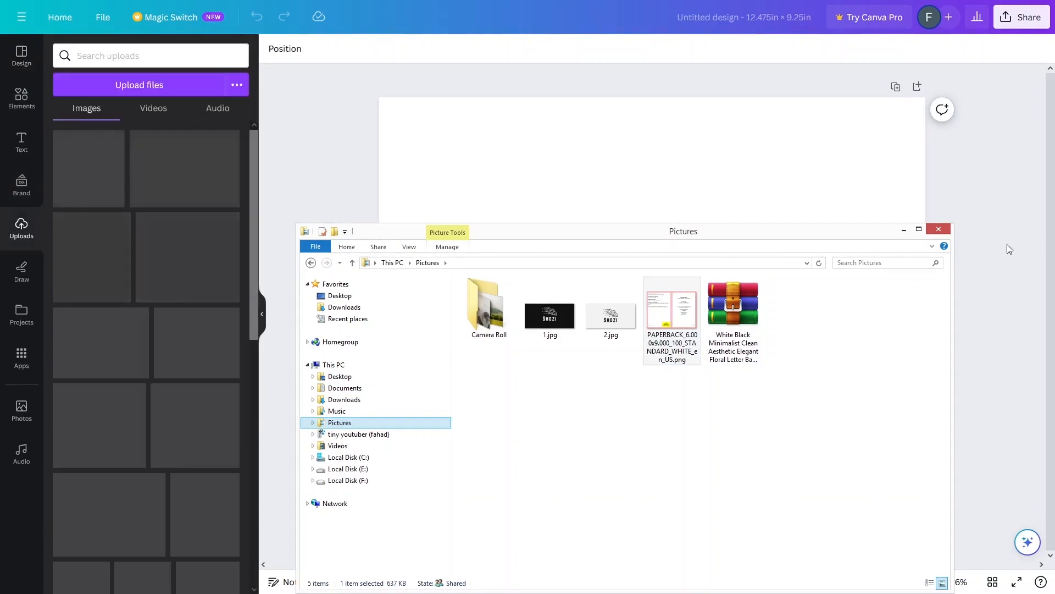
pyautogui.click(939, 230)
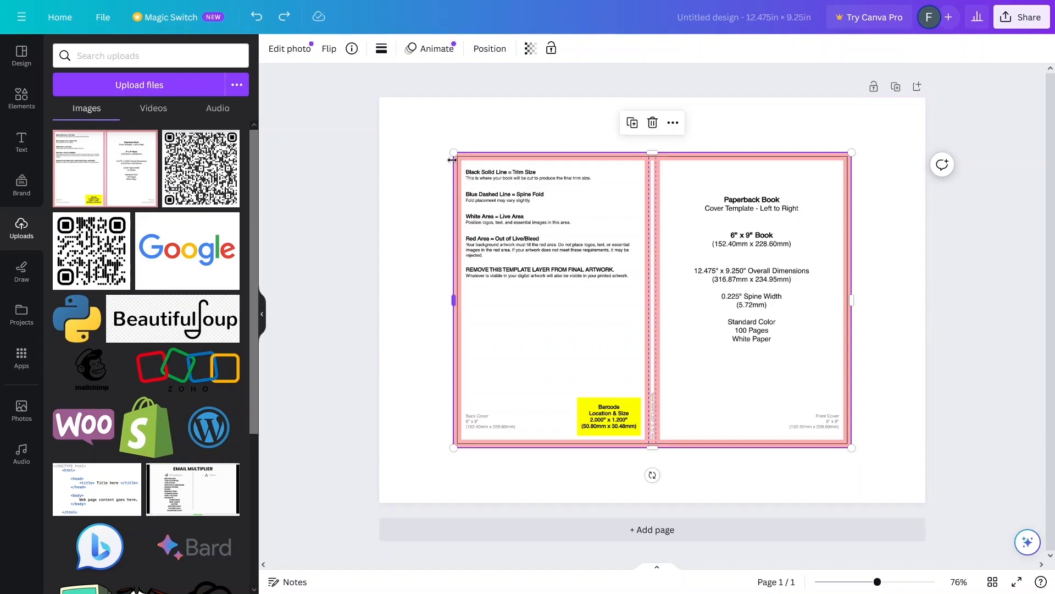
# - Align the cover template with the page's upper-left corner and enlarge it to fill the whole page
pyautogui.moveTo(517, 231); pyautogui.dragTo(448, 165)
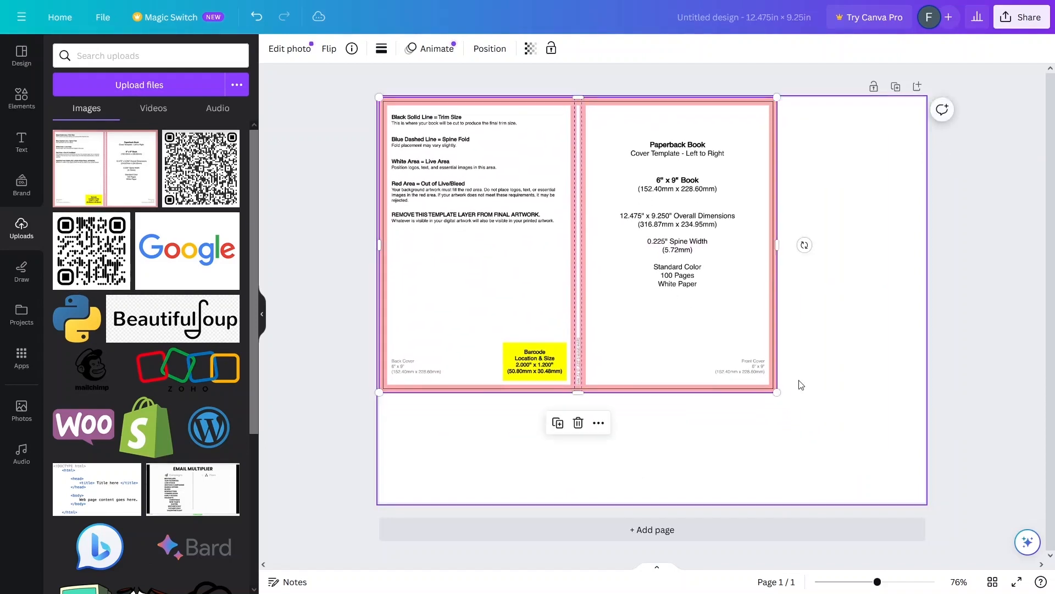
pyautogui.moveTo(777, 393); pyautogui.dragTo(934, 492)
pyautogui.click(971, 374)
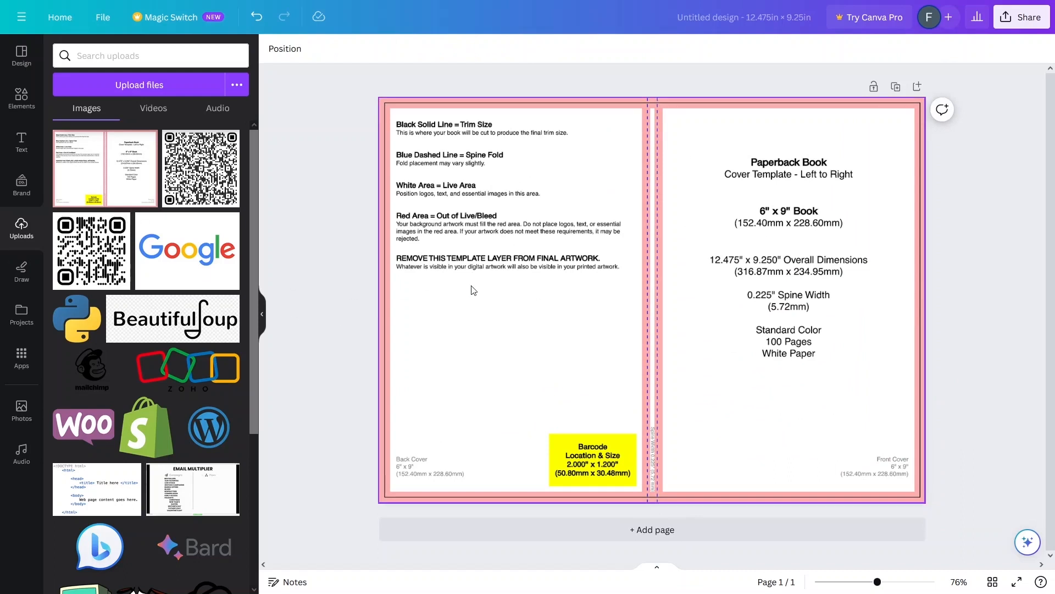
# - Set the transparency of the cover template image to 25
pyautogui.click(467, 232)
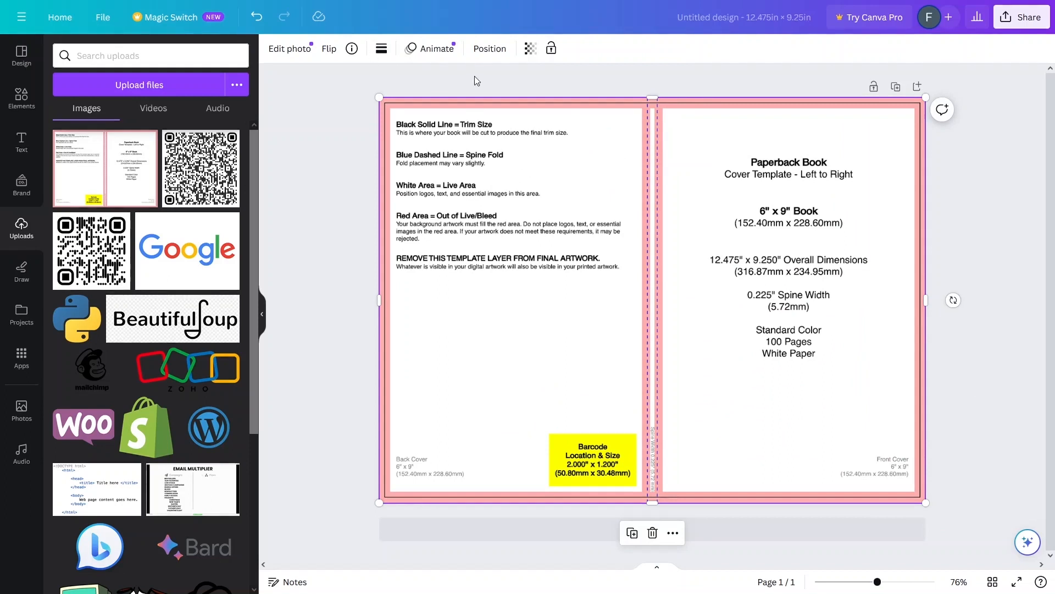
pyautogui.click(531, 48)
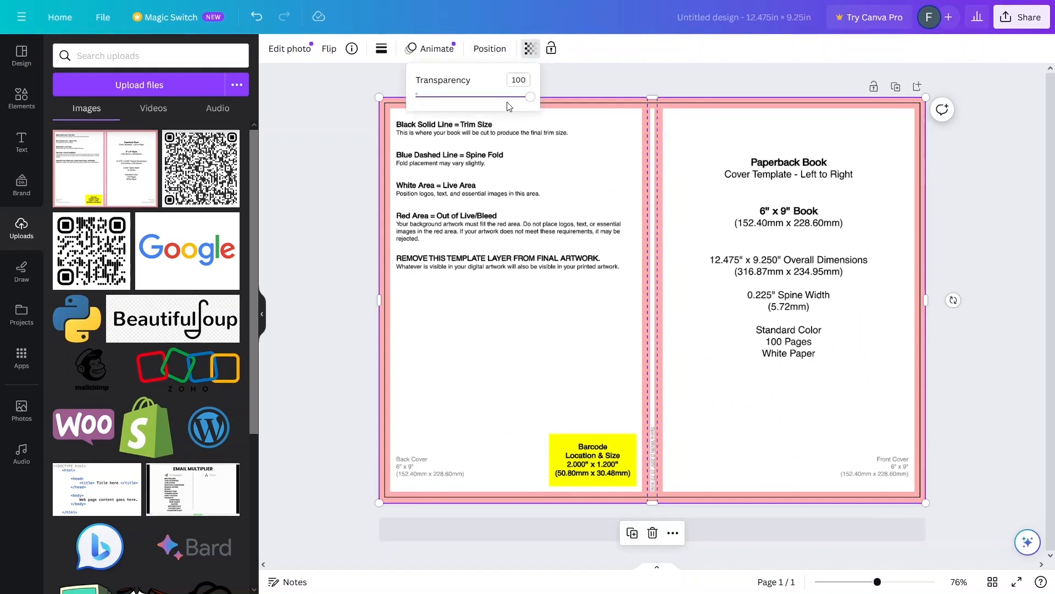
pyautogui.moveTo(508, 104); pyautogui.dragTo(446, 104)
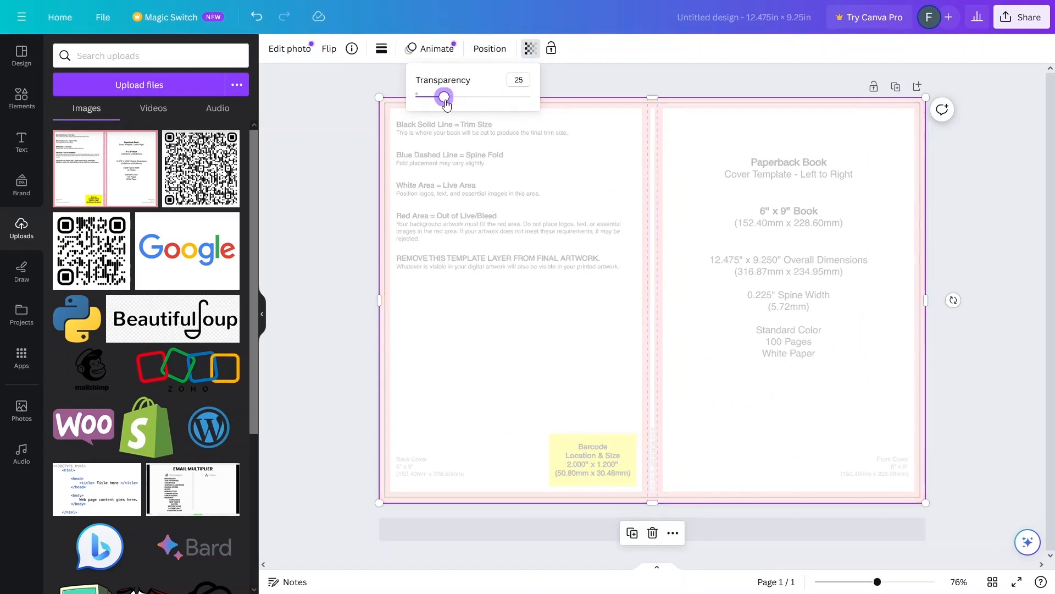
pyautogui.click(338, 152)
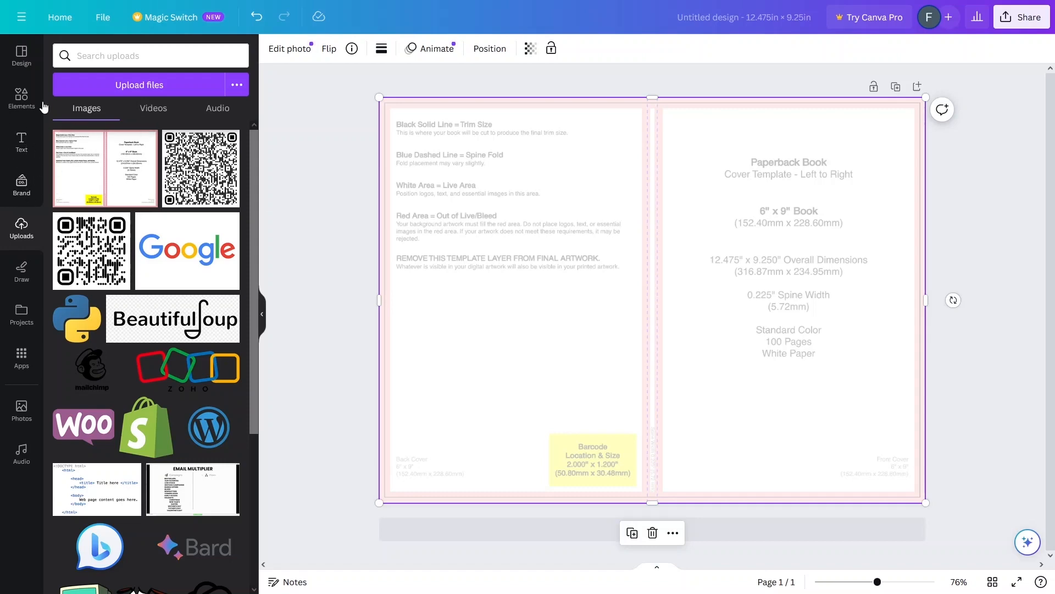
# - Search the elements for "horror cartoon background"
pyautogui.click(22, 98)
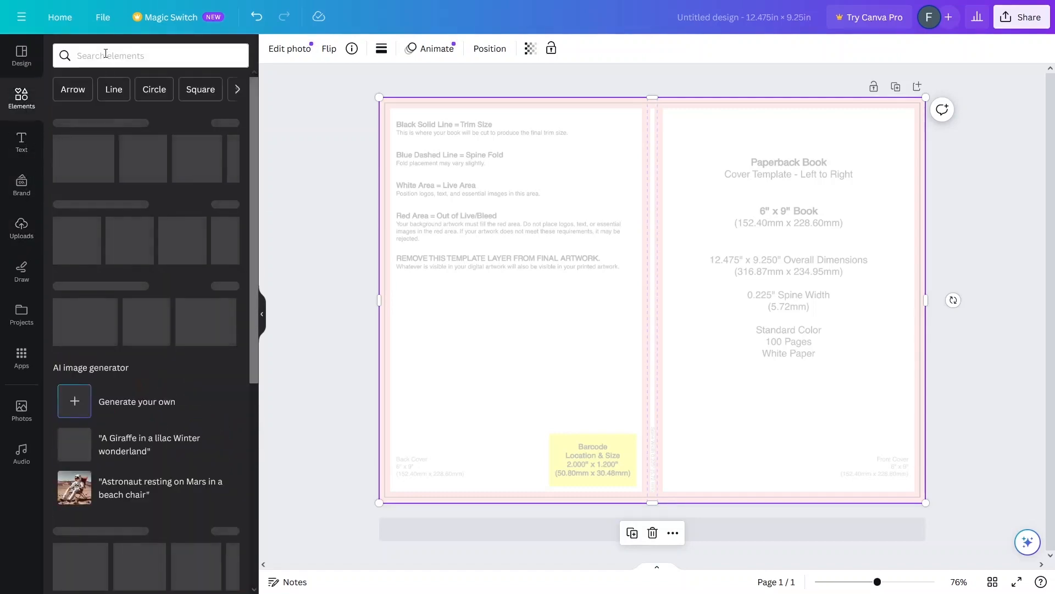
pyautogui.click(105, 51)
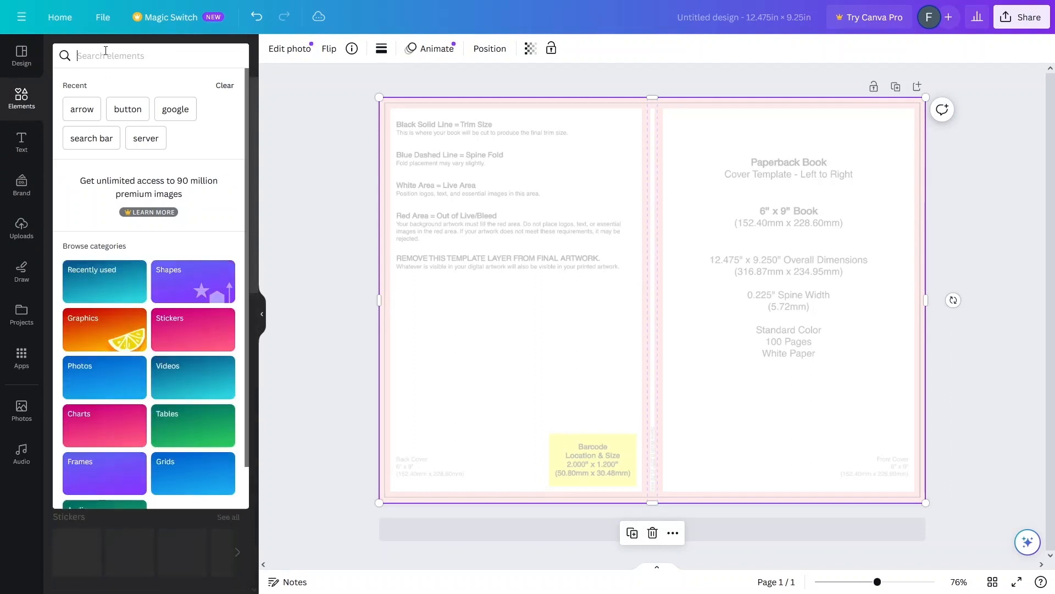
pyautogui.write('horror')
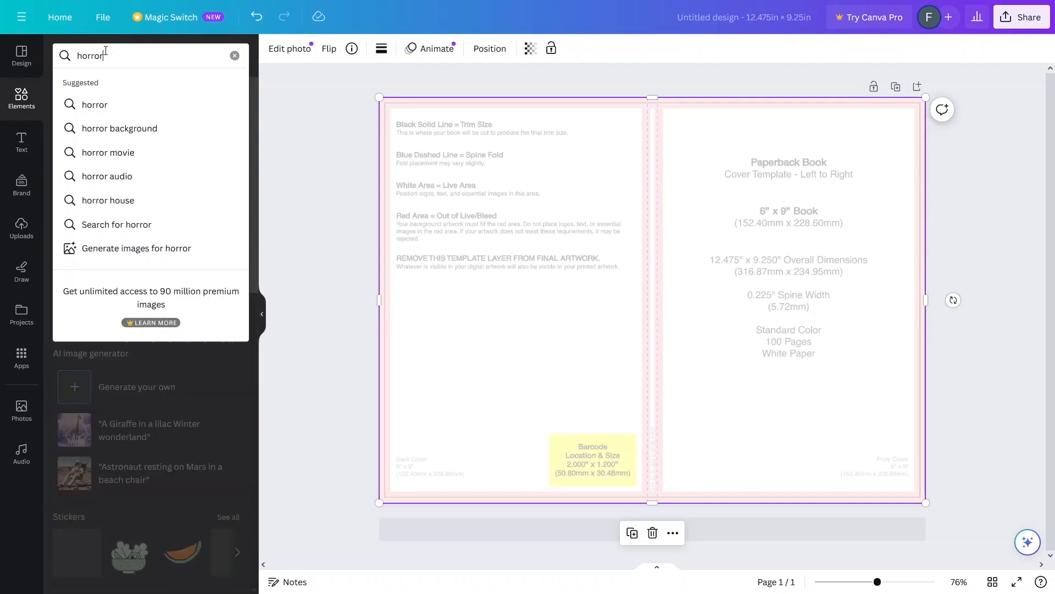
pyautogui.press('Down')
pyautogui.press('Down')
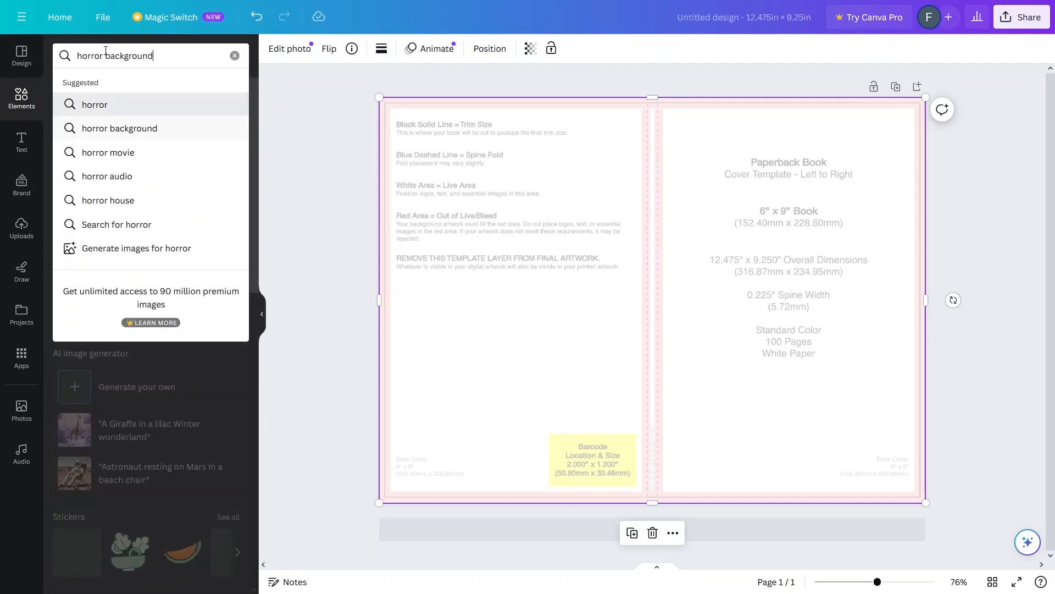
pyautogui.click(105, 54)
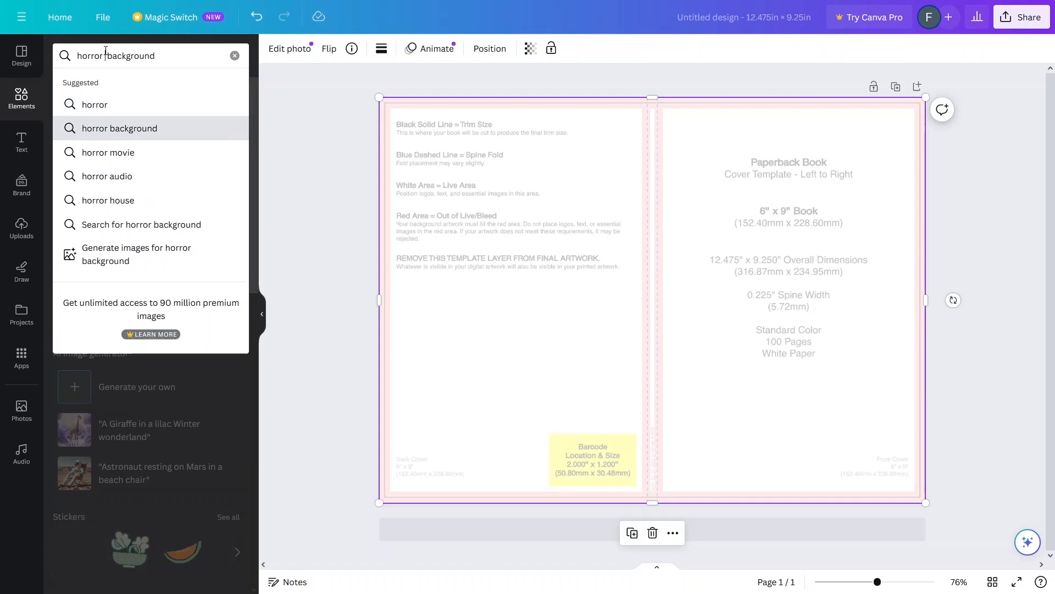
pyautogui.write('cartoon')
pyautogui.press('Return')
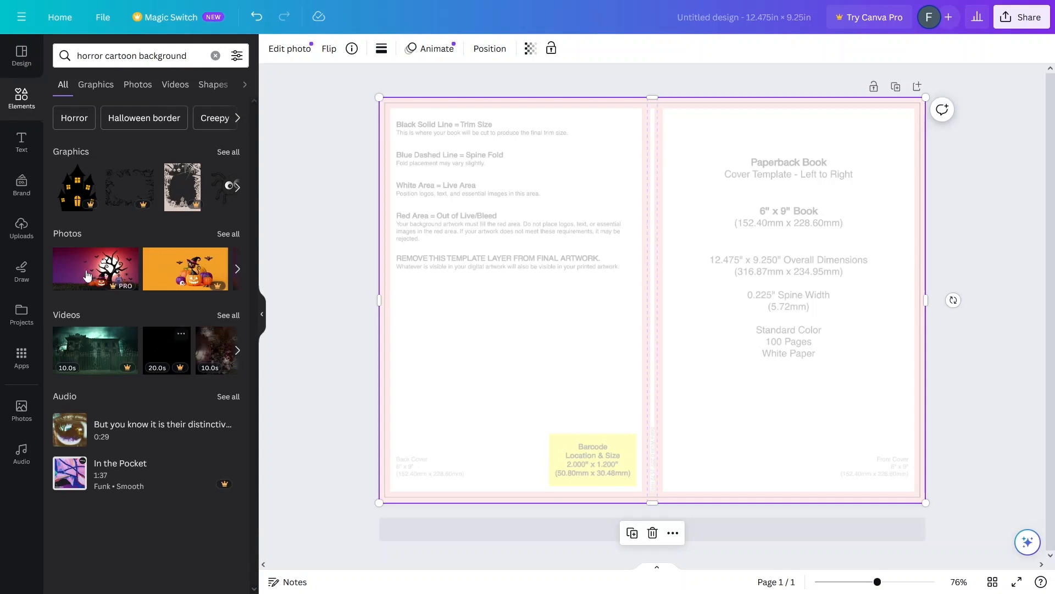
# - Browse all photo results, switch to the related search "Horror" and insert the photo of the veiled figure with raised hands
pyautogui.click(228, 234)
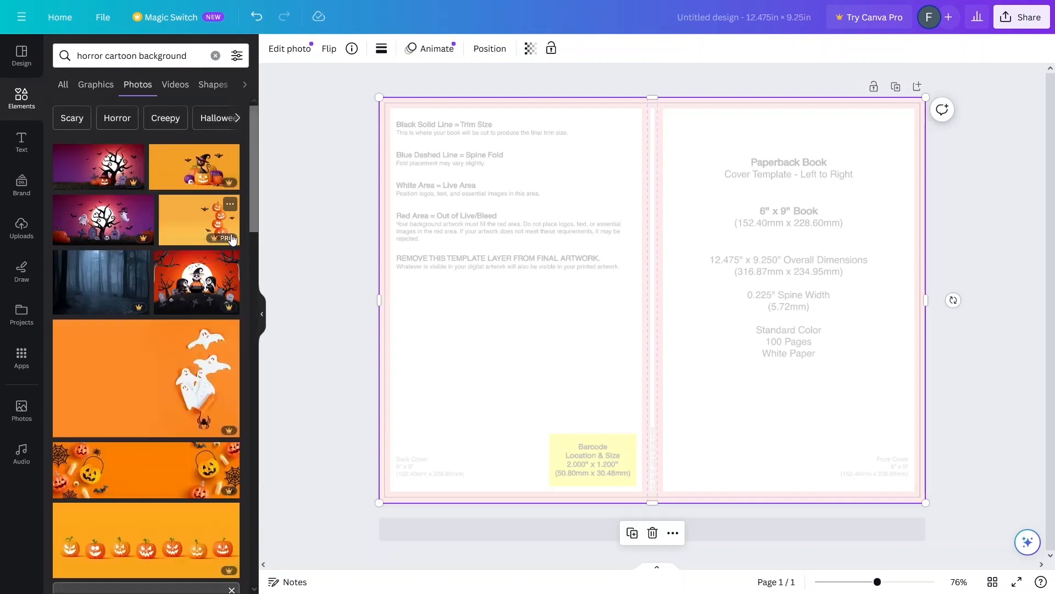
pyautogui.scroll(-10, 231, 237)
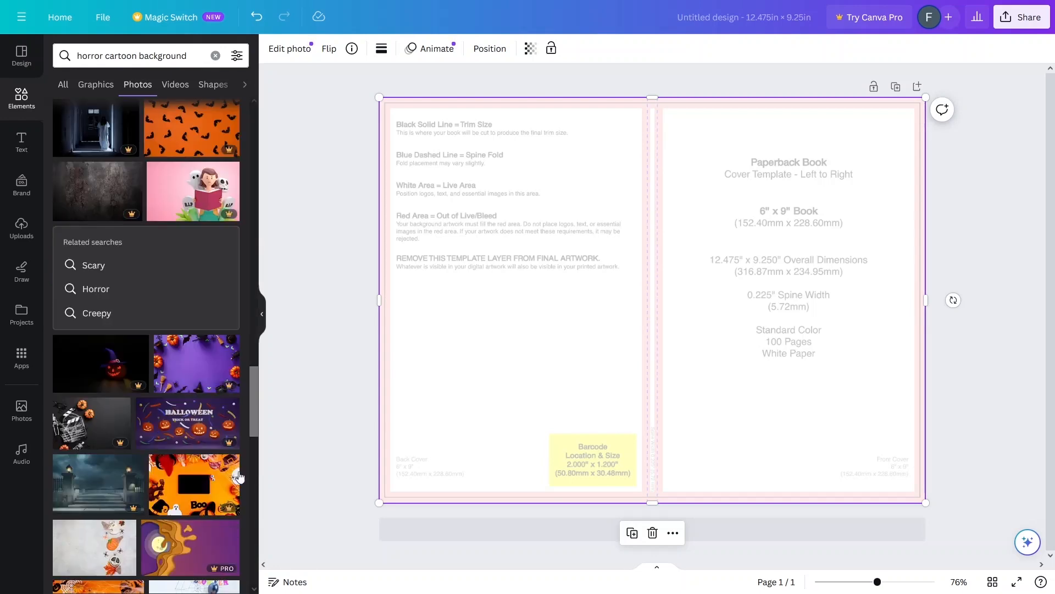
pyautogui.click(101, 291)
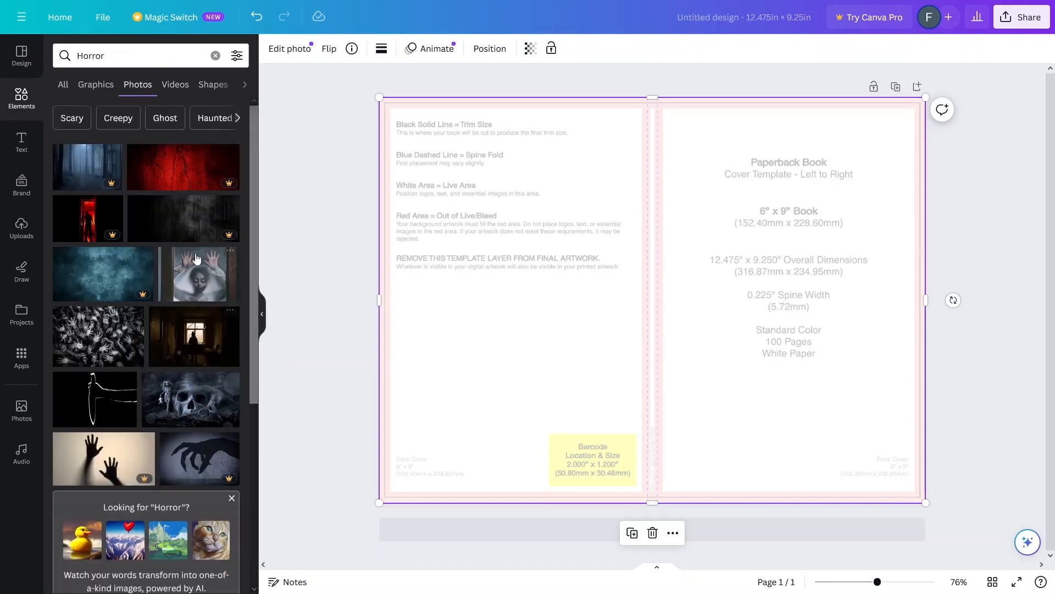
pyautogui.click(201, 273)
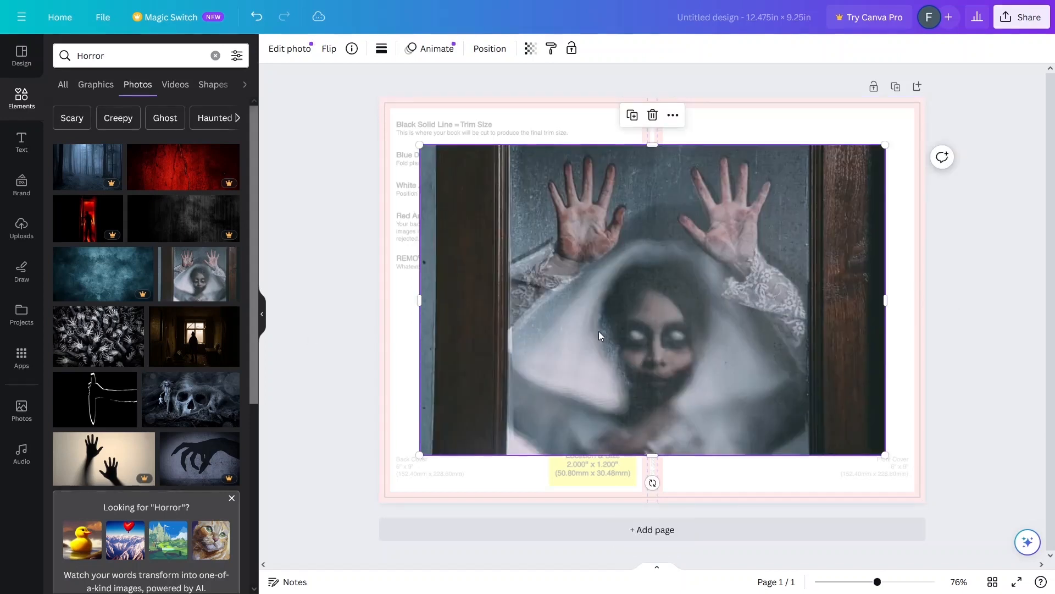
# - Move, crop and resize the horror photo so that it covers the front cover area of the template
pyautogui.moveTo(521, 300); pyautogui.dragTo(524, 264)
pyautogui.moveTo(875, 278); pyautogui.dragTo(825, 286)
pyautogui.moveTo(571, 263); pyautogui.dragTo(660, 264)
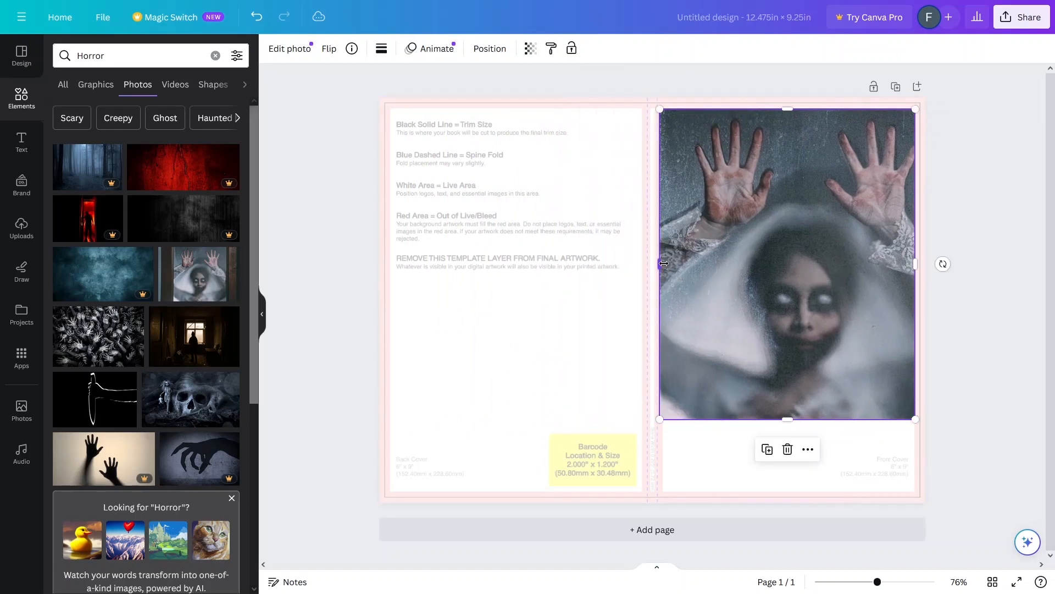
pyautogui.moveTo(788, 420); pyautogui.dragTo(794, 491)
pyautogui.click(955, 397)
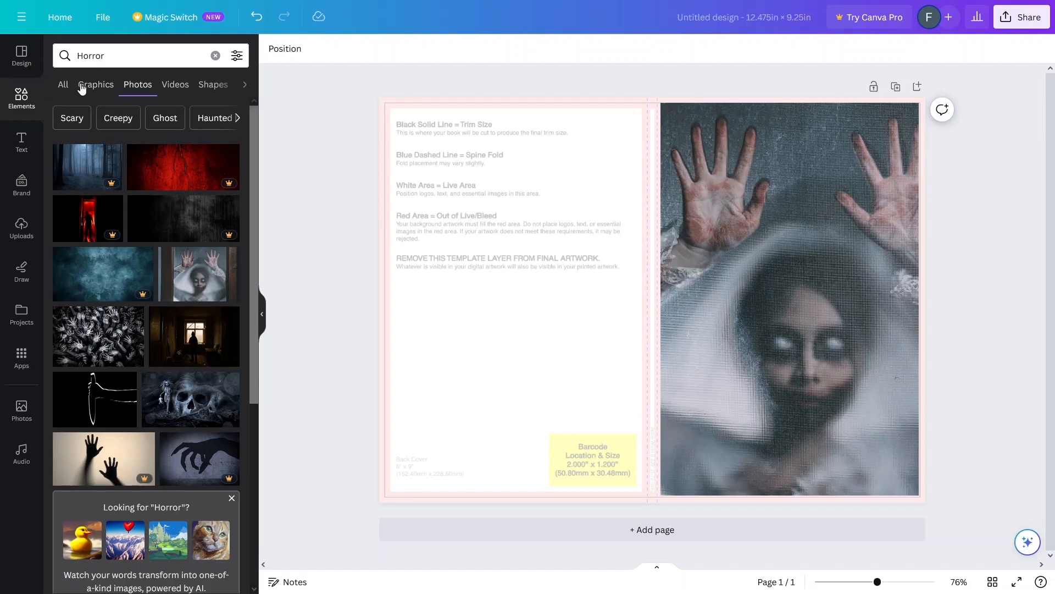
# - Insert the blue glow graphic from the Horror graphics results, enlarge it and fit it over the upper part of the front cover
pyautogui.click(82, 87)
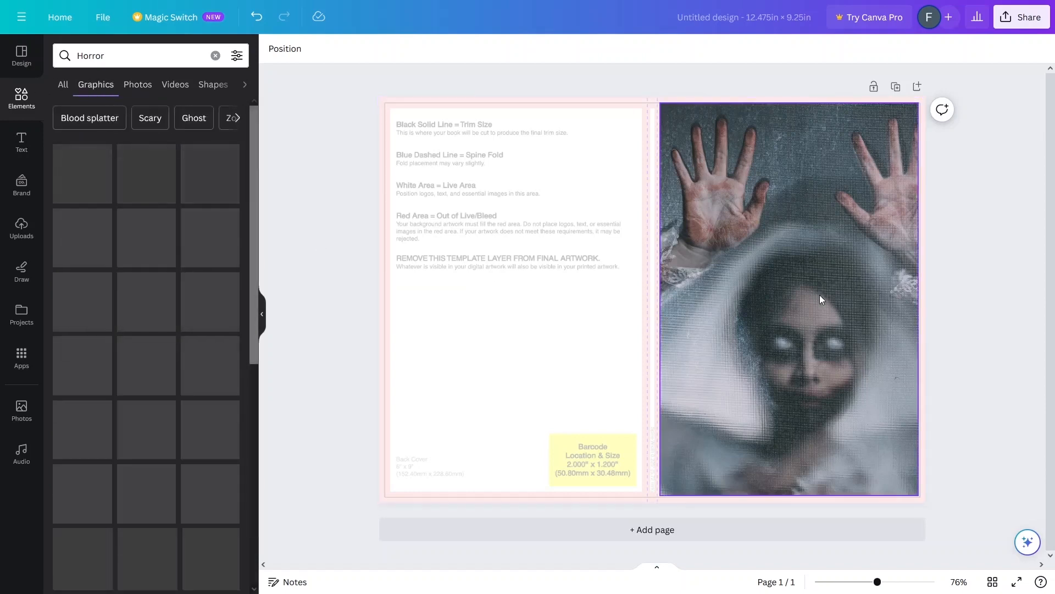
pyautogui.scroll(-5, 227, 319)
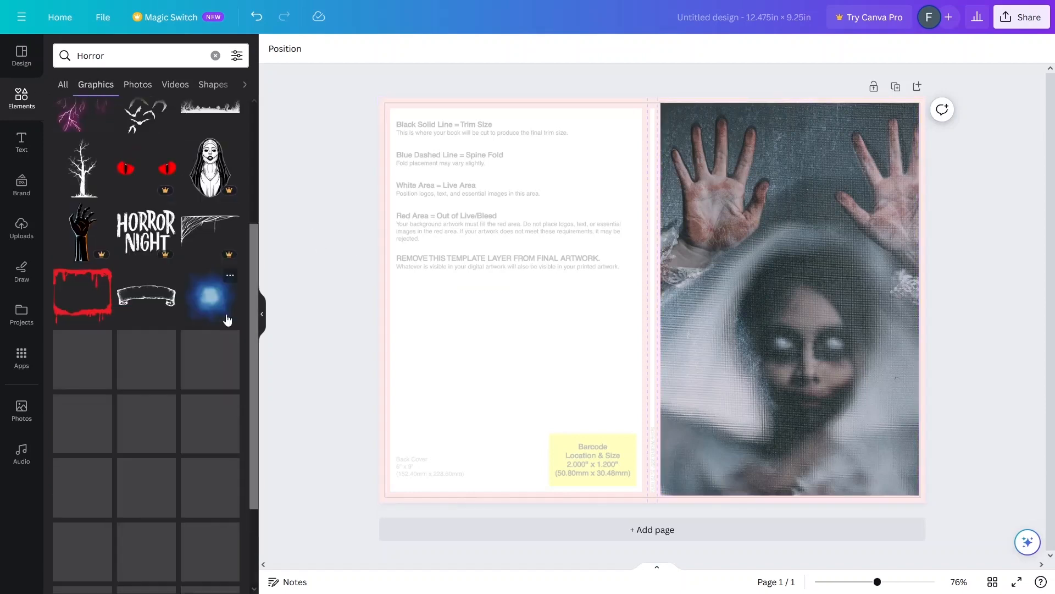
pyautogui.scroll(-2, 227, 320)
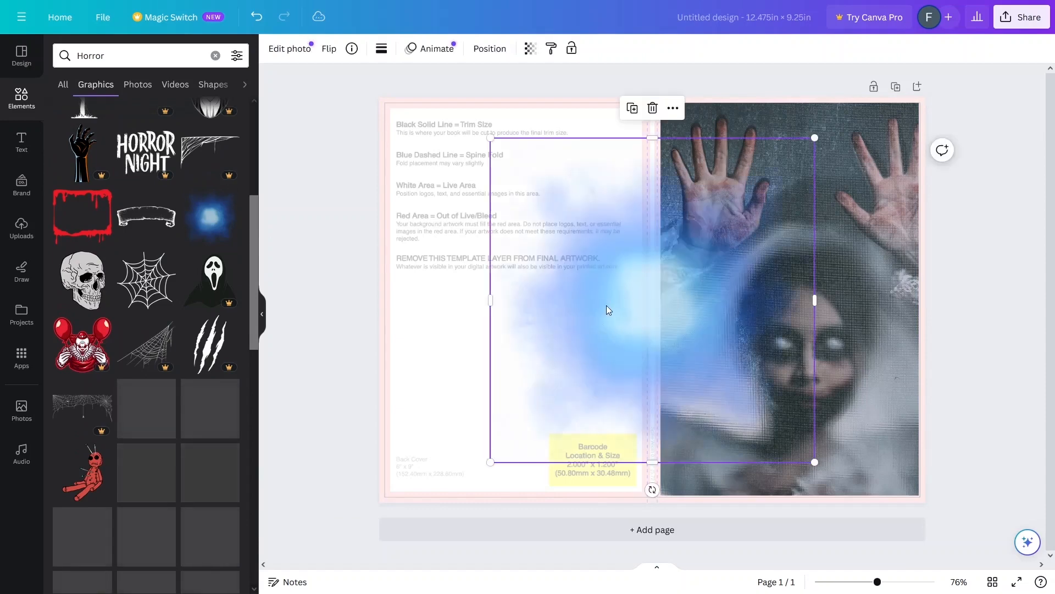
pyautogui.moveTo(605, 309); pyautogui.dragTo(742, 204)
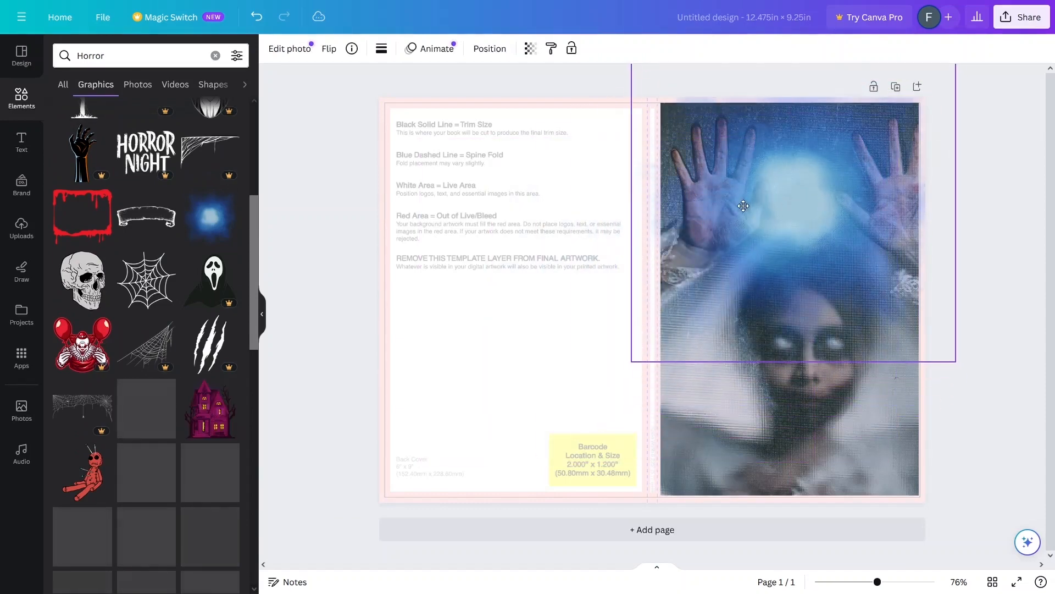
pyautogui.moveTo(627, 363); pyautogui.dragTo(558, 405)
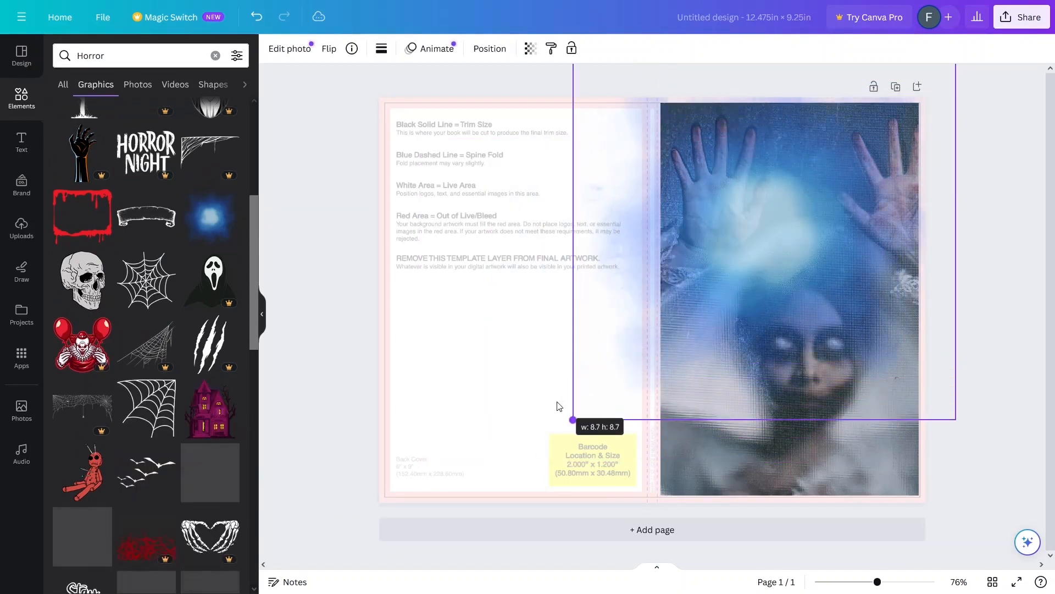
pyautogui.click(636, 309)
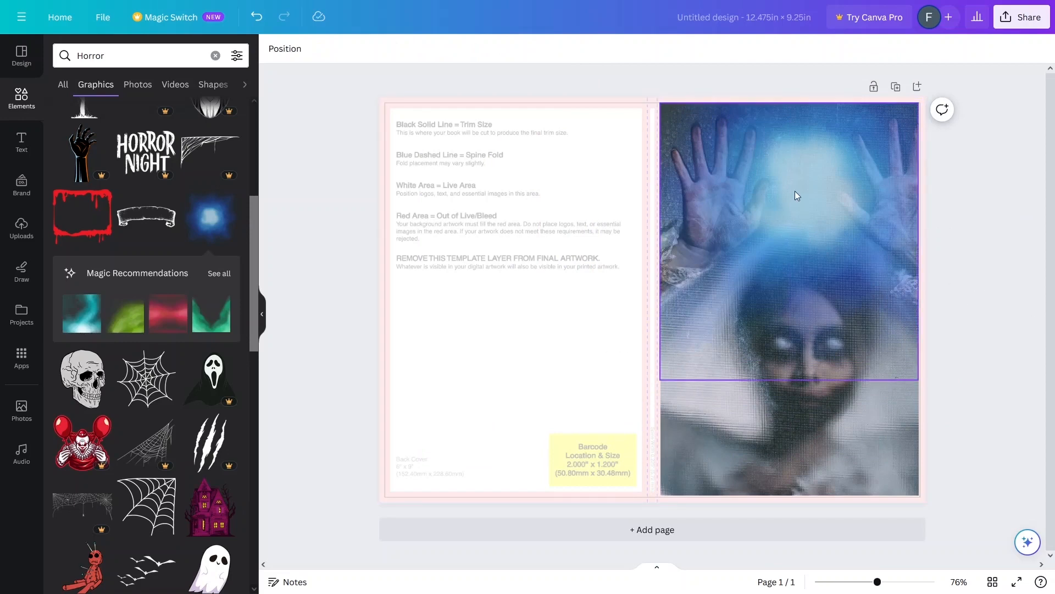
# - Insert the orange "BOO!" font combination into the design
pyautogui.click(21, 142)
pyautogui.click(95, 56)
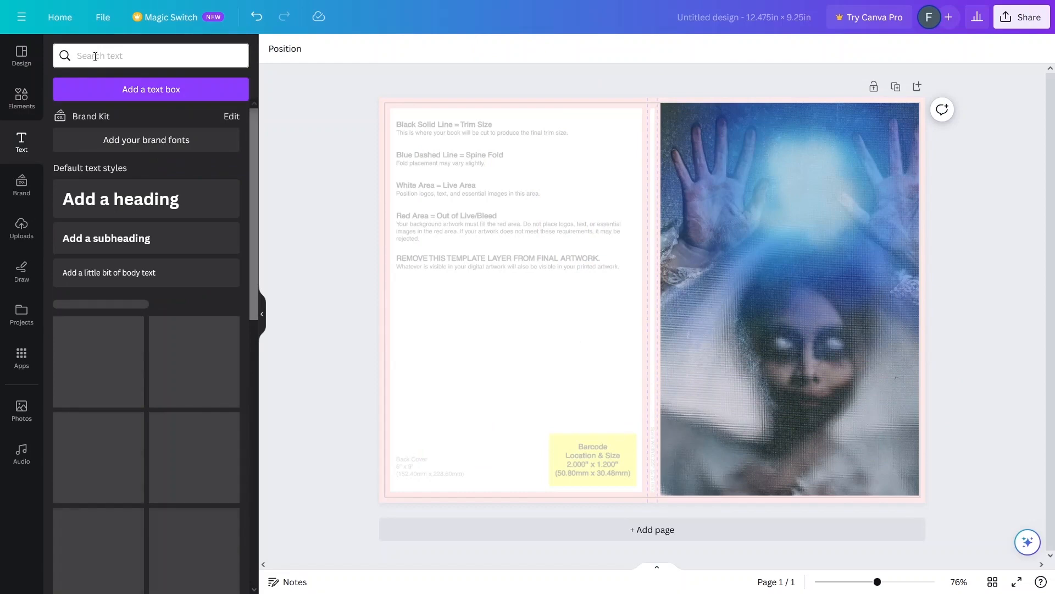
pyautogui.write('ho')
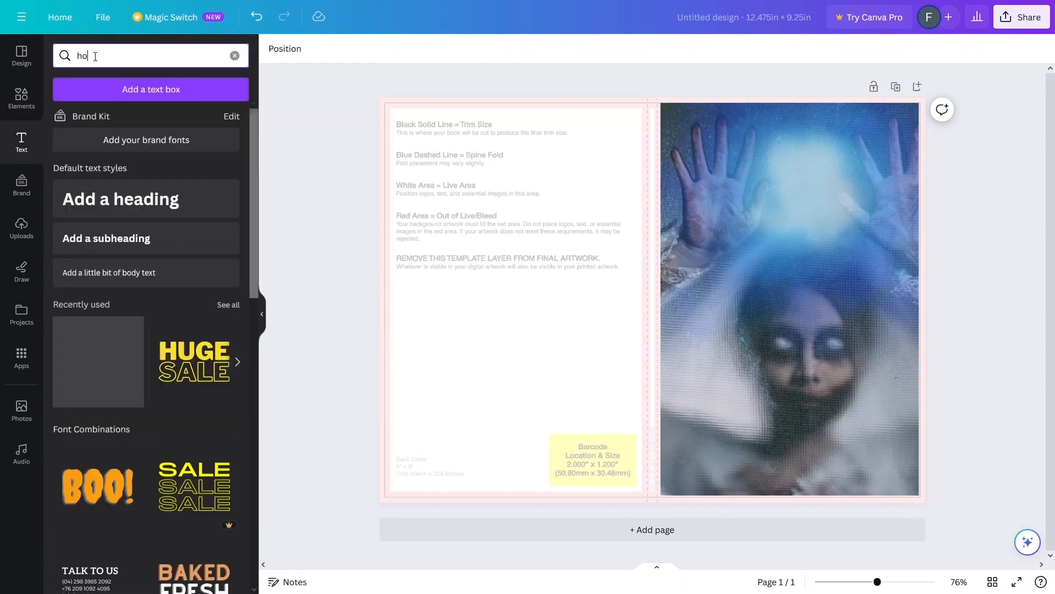
pyautogui.click(95, 55)
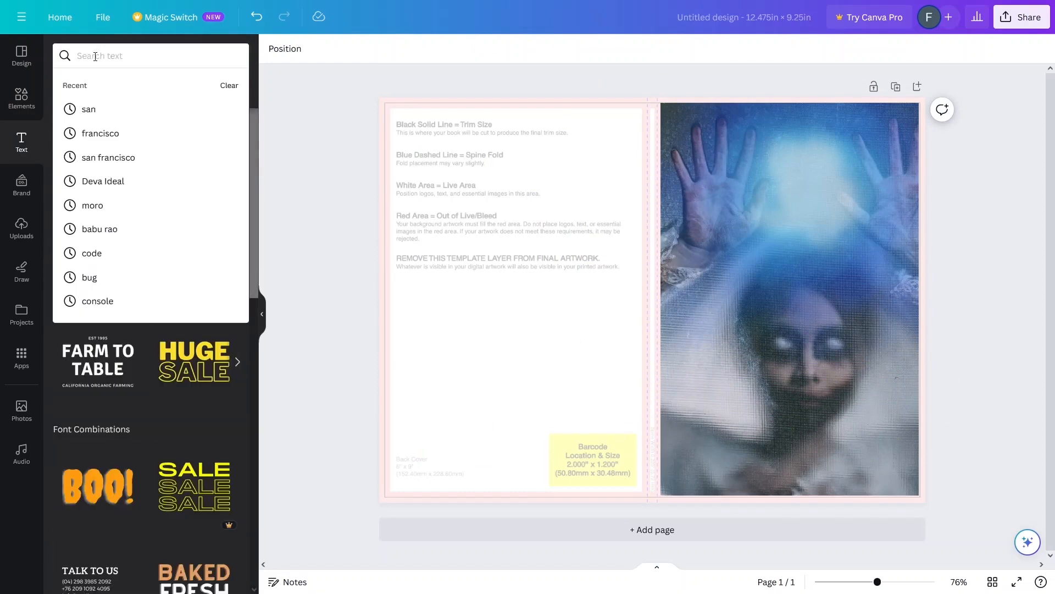
pyautogui.click(105, 417)
pyautogui.scroll(-2, 105, 417)
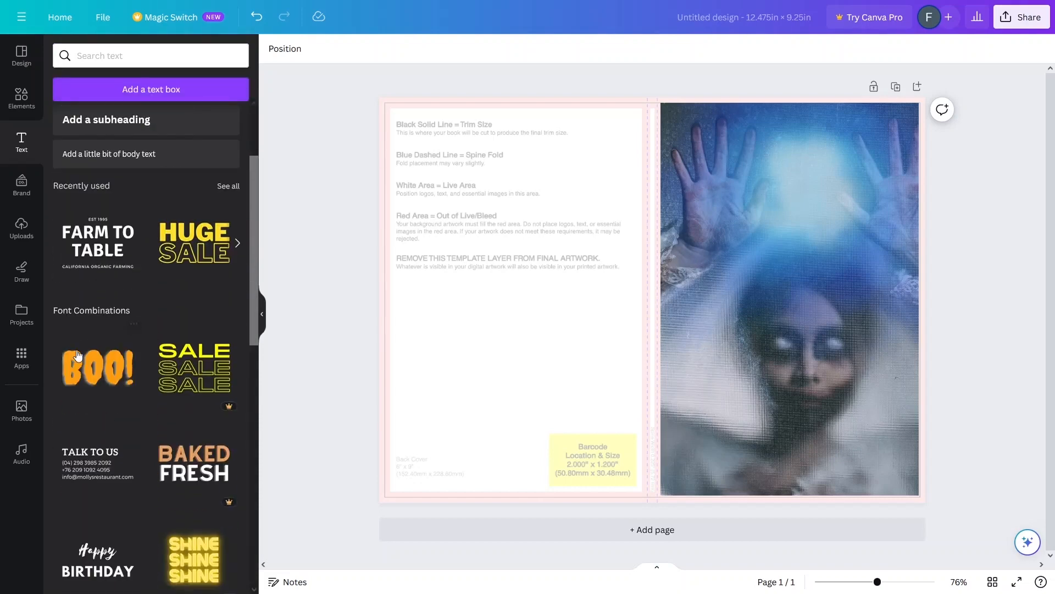
pyautogui.click(113, 381)
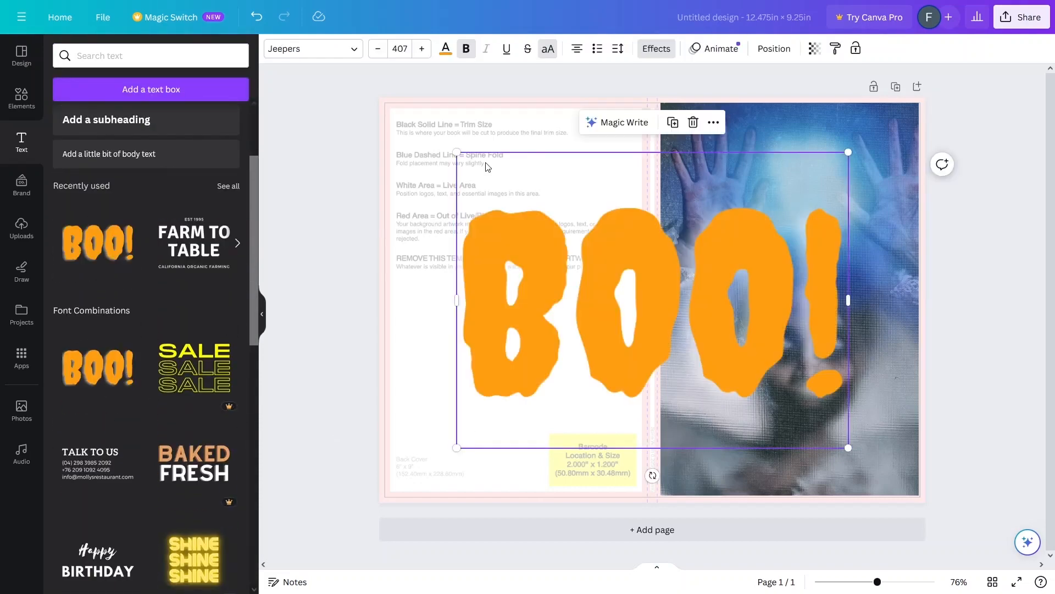
# - Shrink the "BOO!" text to size 141 and place it over the blue glow between the two hands
pyautogui.moveTo(457, 152); pyautogui.dragTo(634, 289)
pyautogui.moveTo(701, 400); pyautogui.dragTo(763, 217)
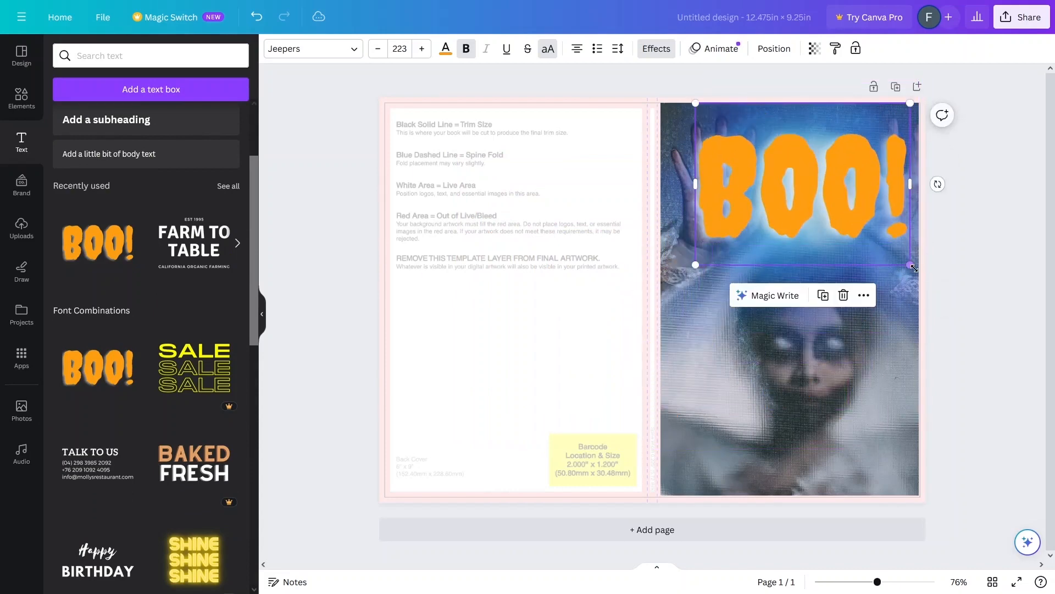
pyautogui.moveTo(900, 254); pyautogui.dragTo(829, 201)
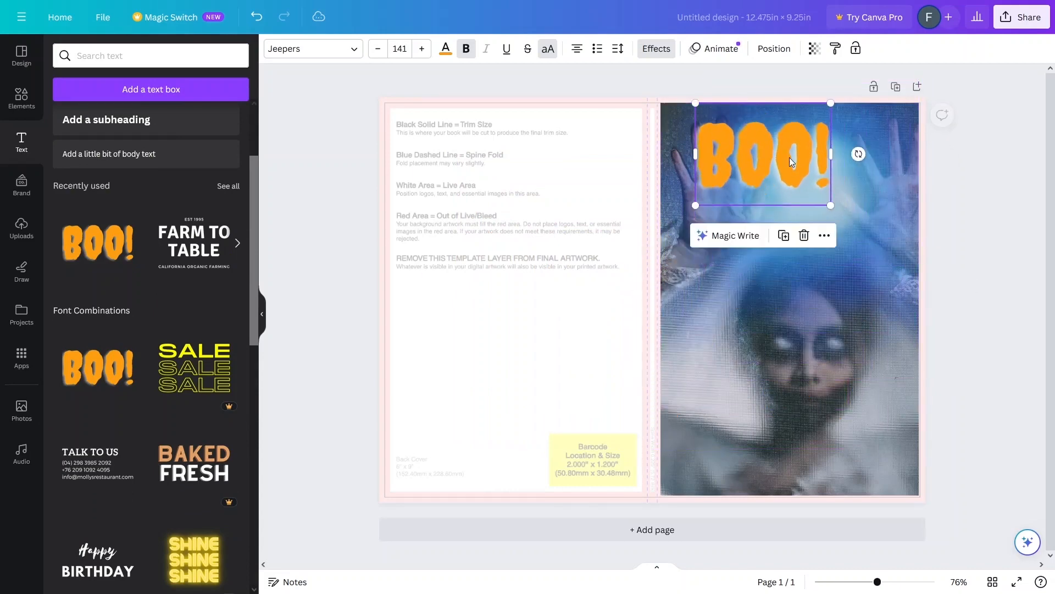
pyautogui.moveTo(753, 188); pyautogui.dragTo(804, 218)
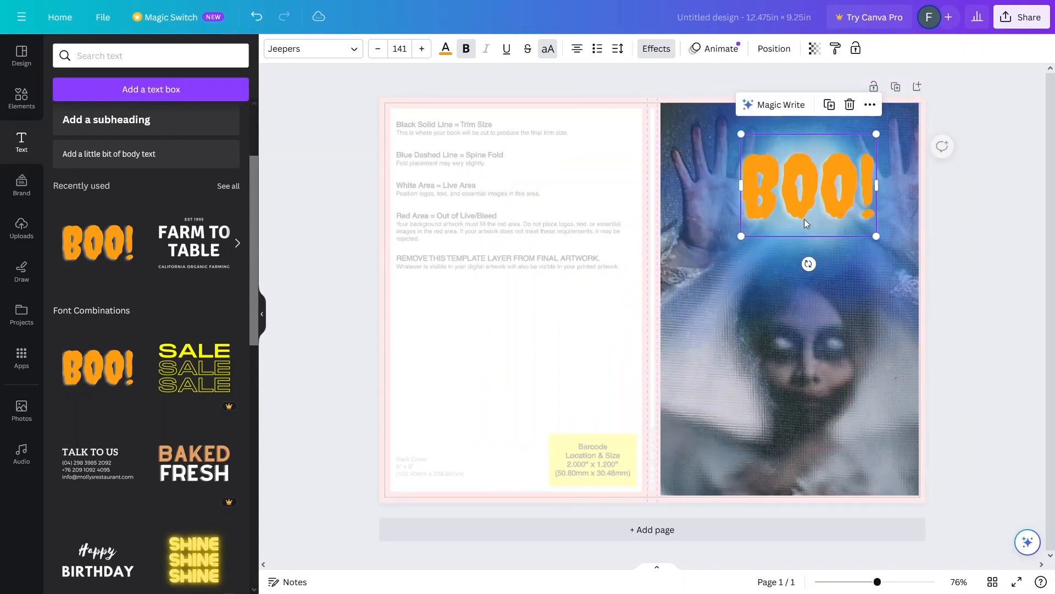
# - Rewrite the "BOO!" text with Magic Write, reduce it to size 55.5 and place it over the blue glow
pyautogui.click(775, 106)
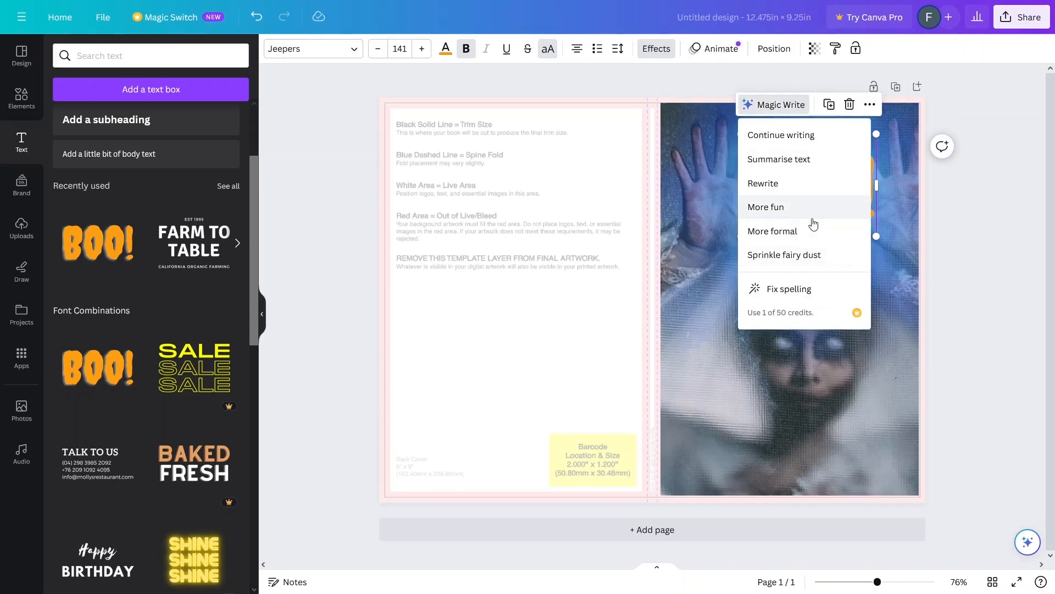
pyautogui.click(815, 176)
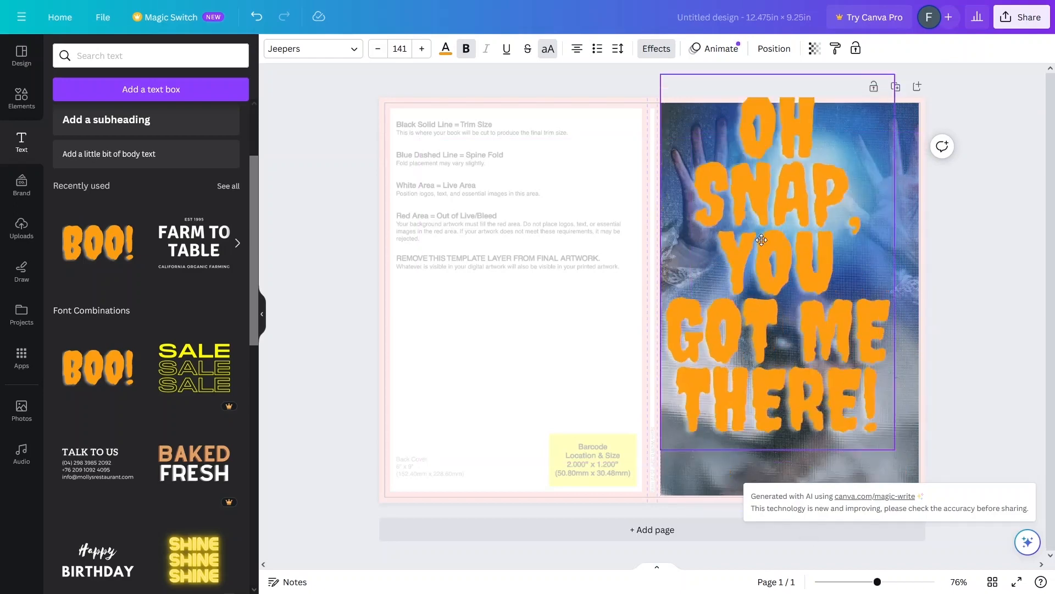
pyautogui.moveTo(672, 97); pyautogui.dragTo(815, 325)
pyautogui.moveTo(860, 415); pyautogui.dragTo(888, 185)
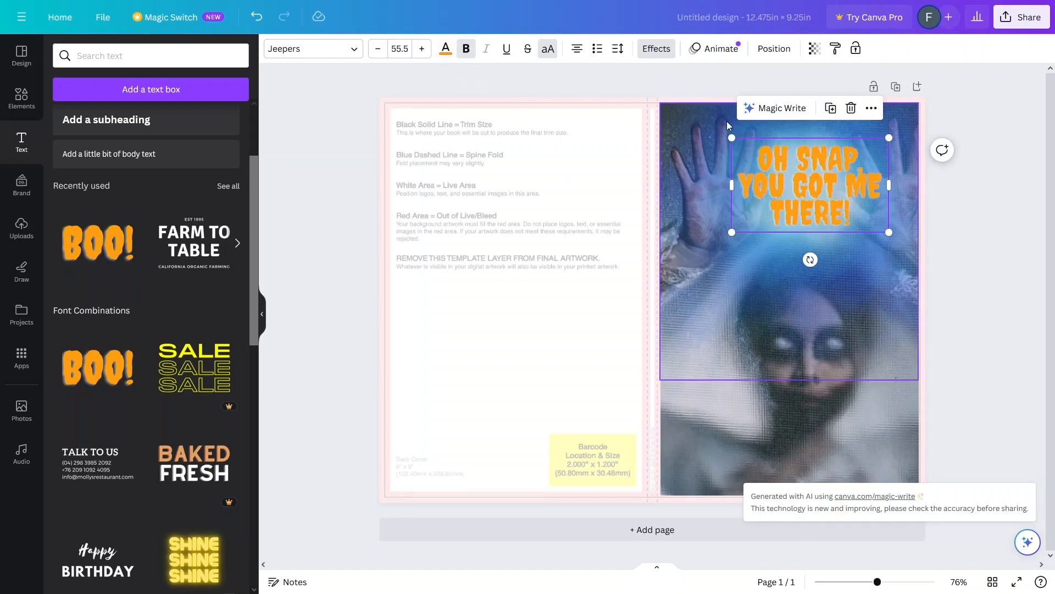
# - Set the front cover title's text colour to the custom dark red #B22222
pyautogui.click(444, 50)
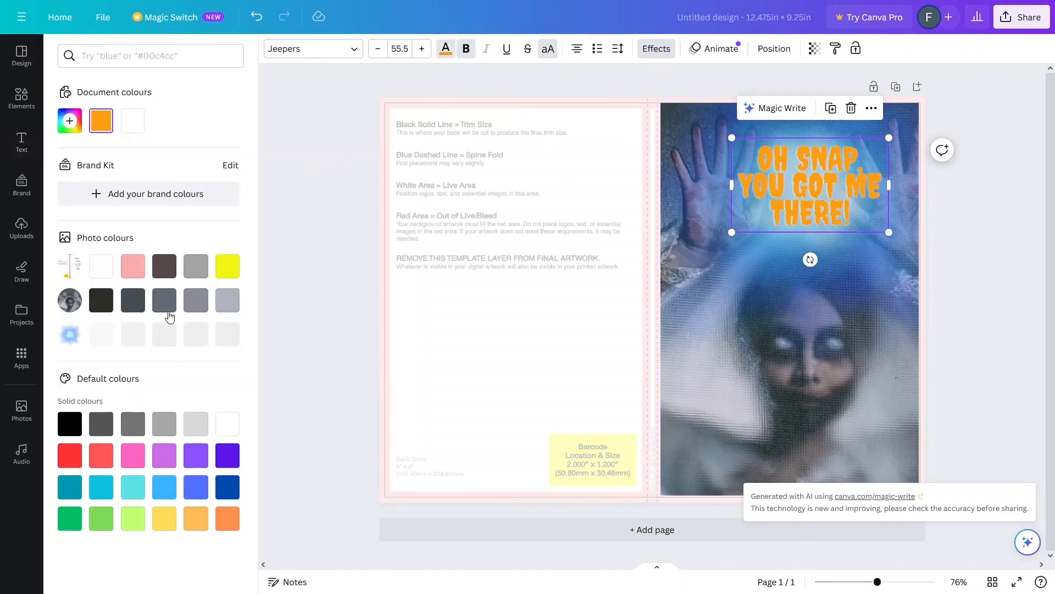
pyautogui.click(100, 306)
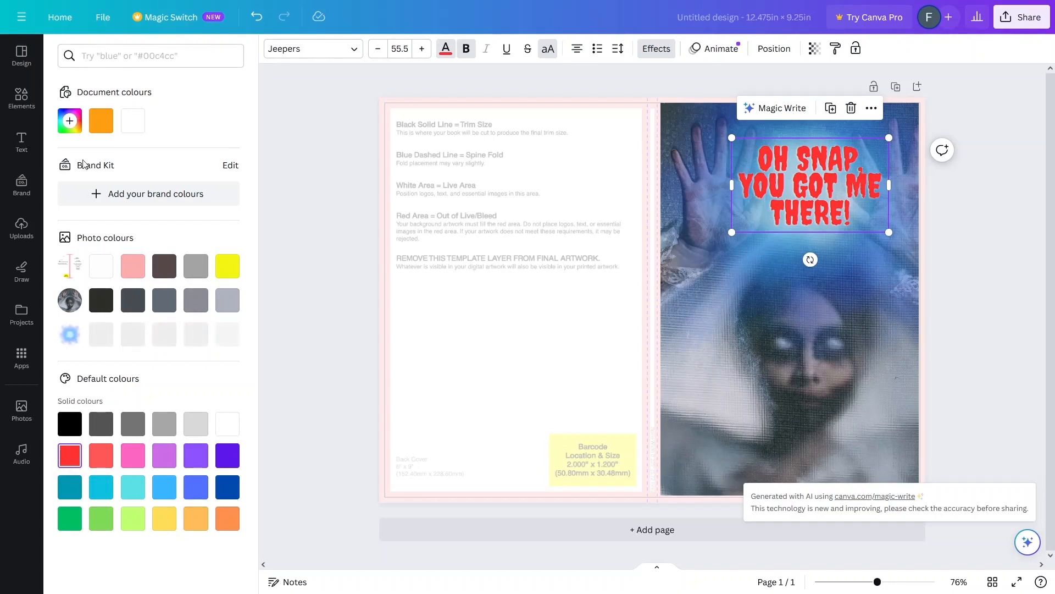
pyautogui.click(75, 130)
pyautogui.moveTo(225, 187); pyautogui.dragTo(203, 172)
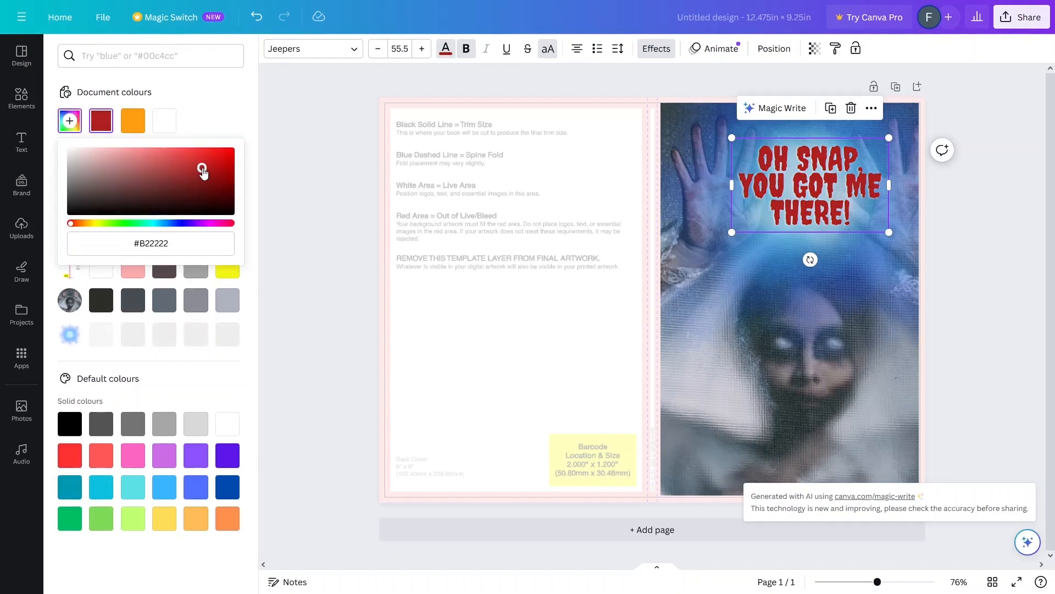
pyautogui.click(295, 165)
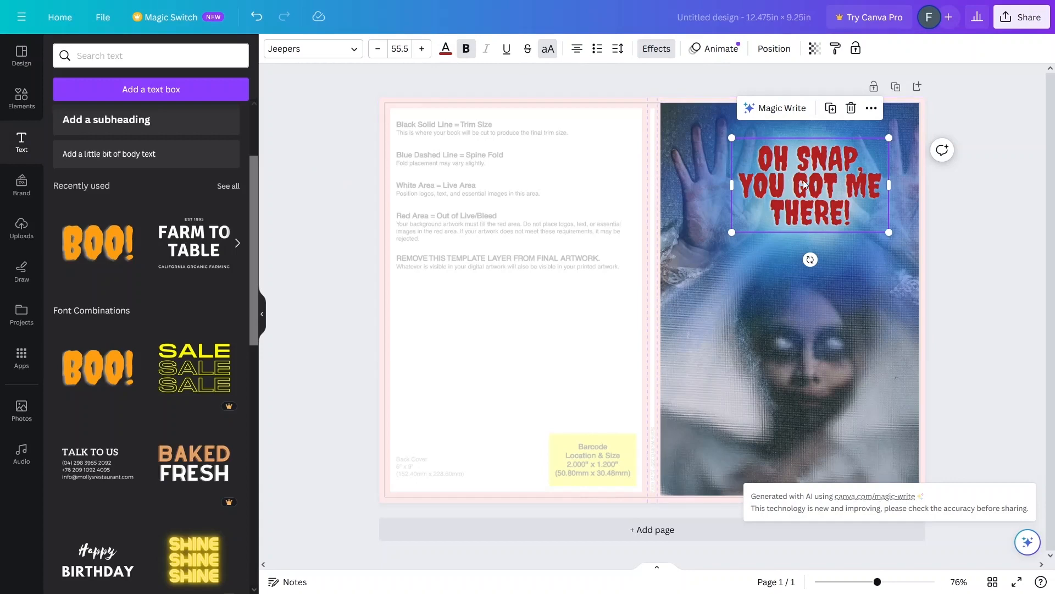
pyautogui.click(991, 422)
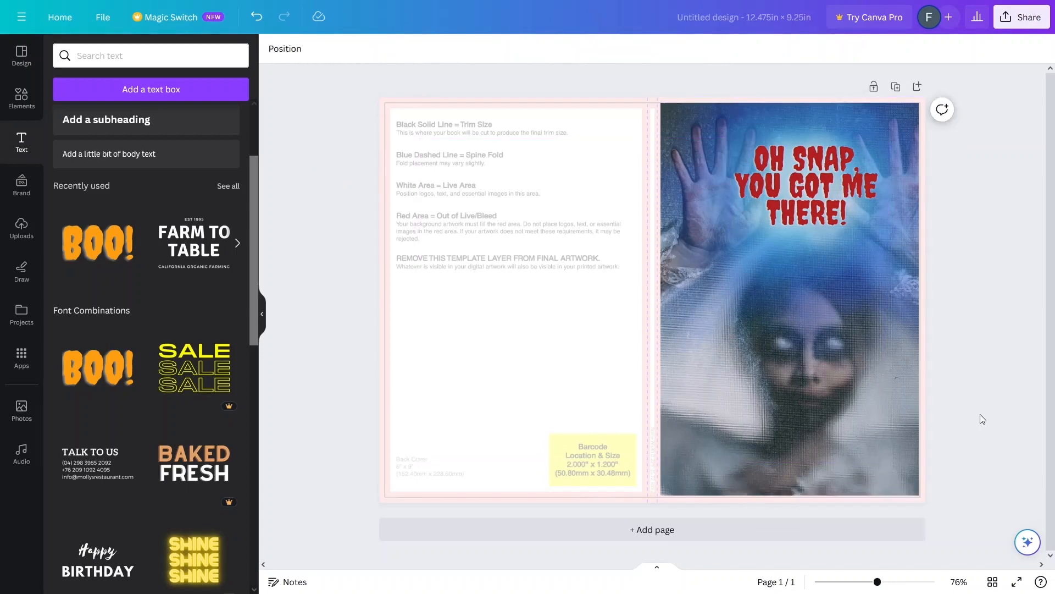
pyautogui.click(754, 394)
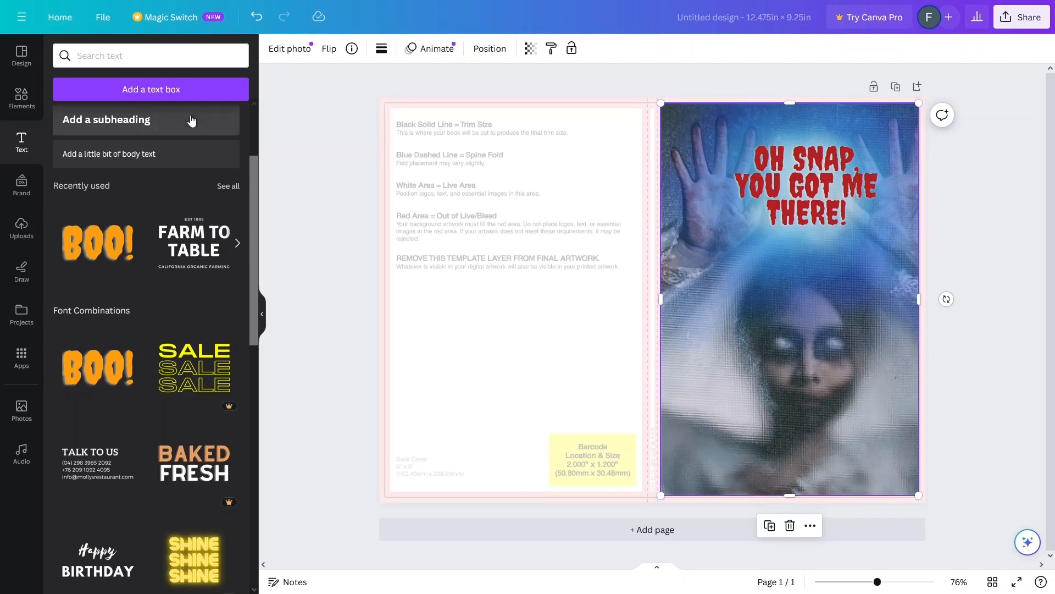
pyautogui.click(21, 98)
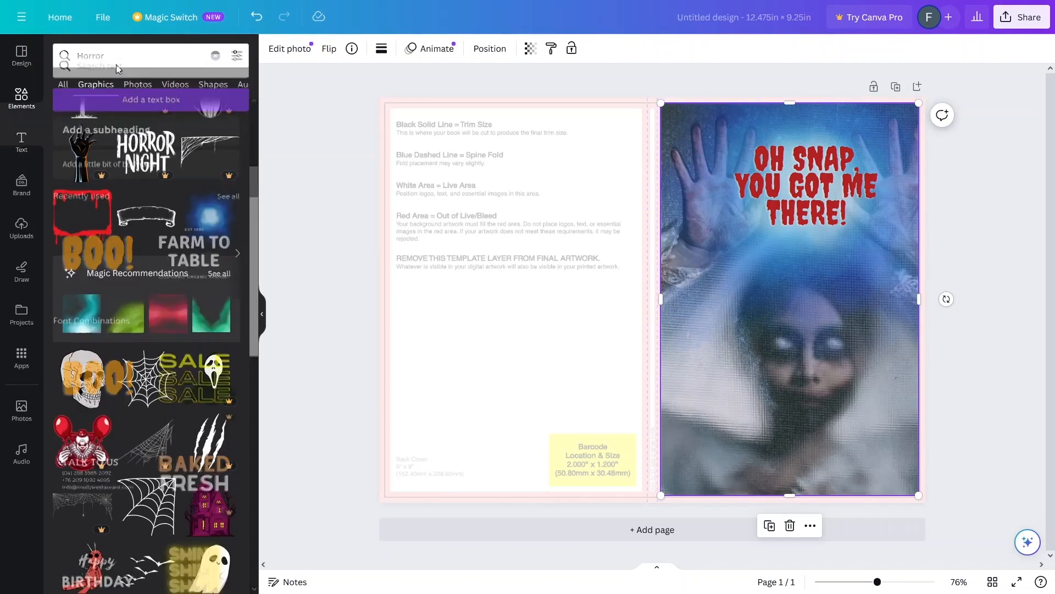
pyautogui.click(60, 57)
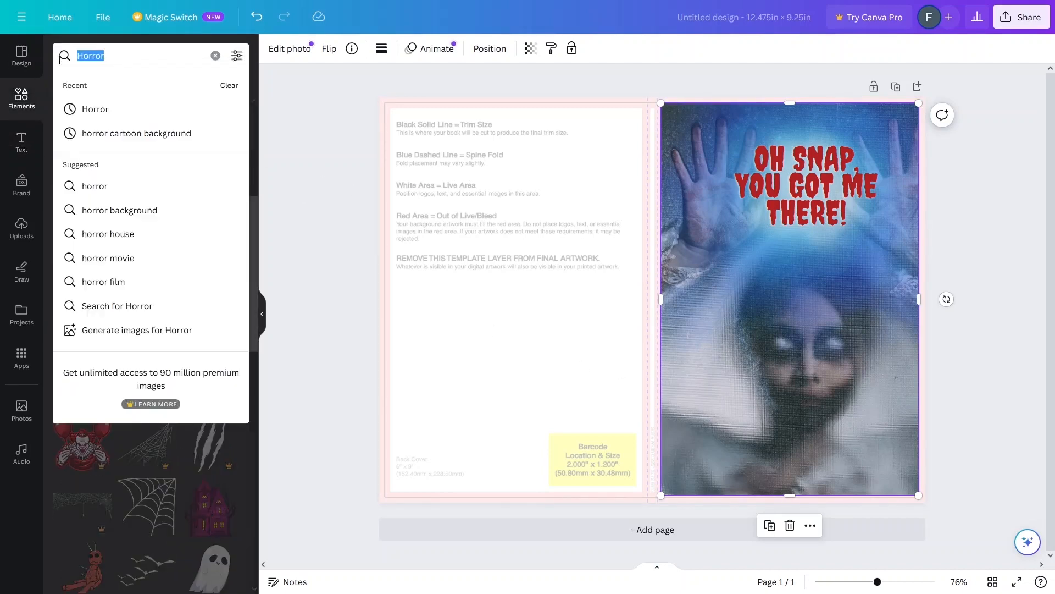
pyautogui.click(398, 70)
# - Open the full list of photo filters for the horror photo on the front cover
pyautogui.click(801, 401)
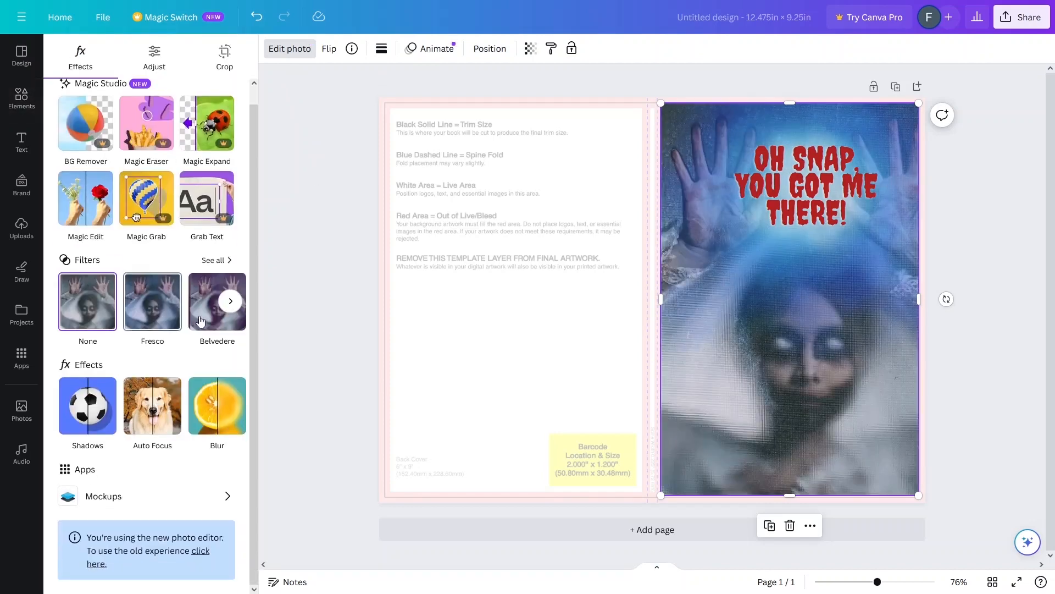
pyautogui.click(229, 302)
pyautogui.click(208, 268)
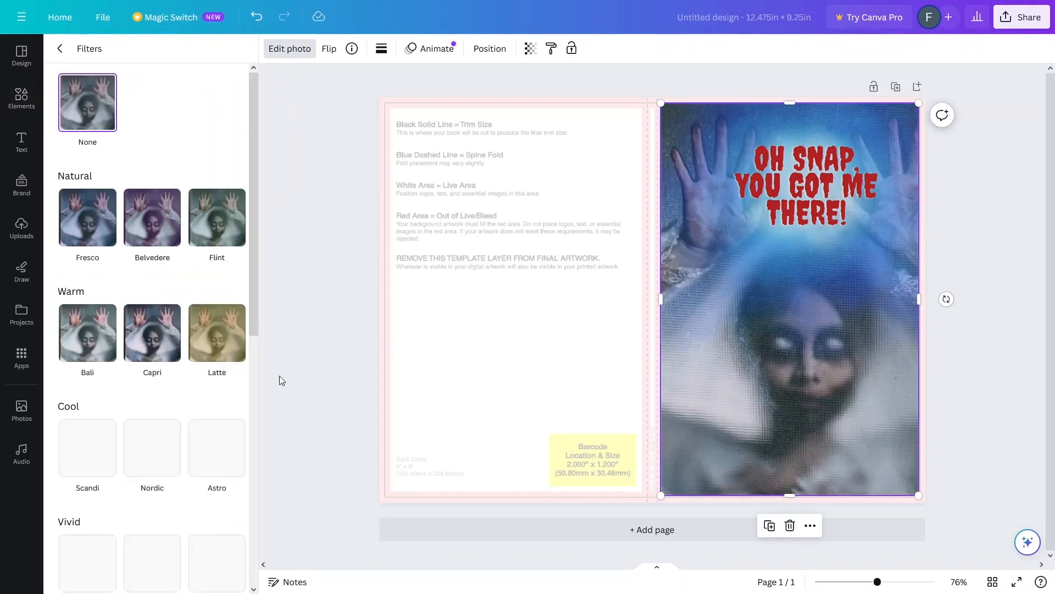
# - Try the warm Latte filter on the horror photo
pyautogui.scroll(-1, 139, 282)
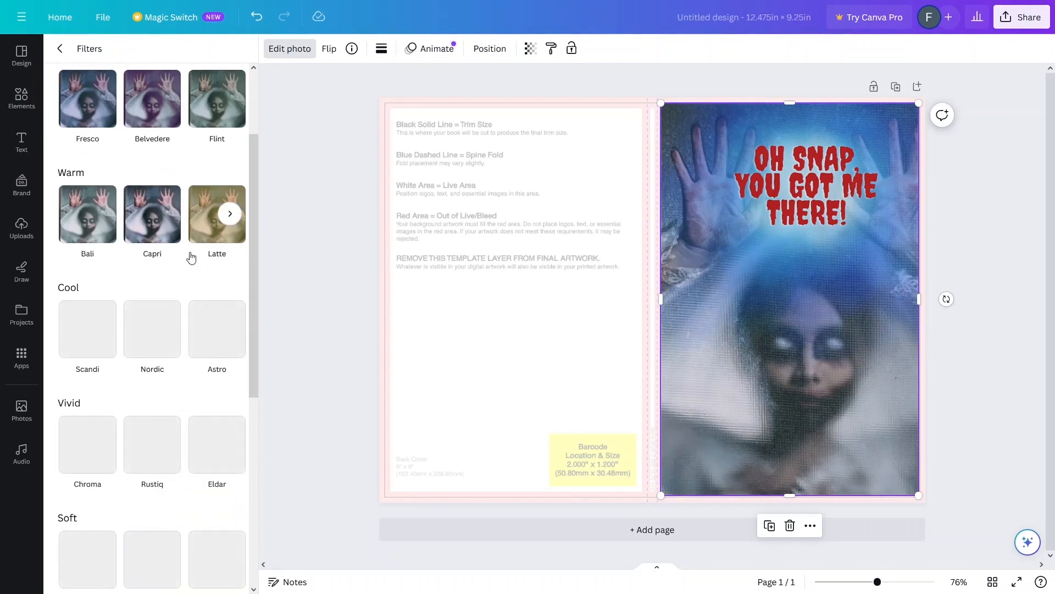
pyautogui.click(214, 233)
pyautogui.scroll(-3, 165, 287)
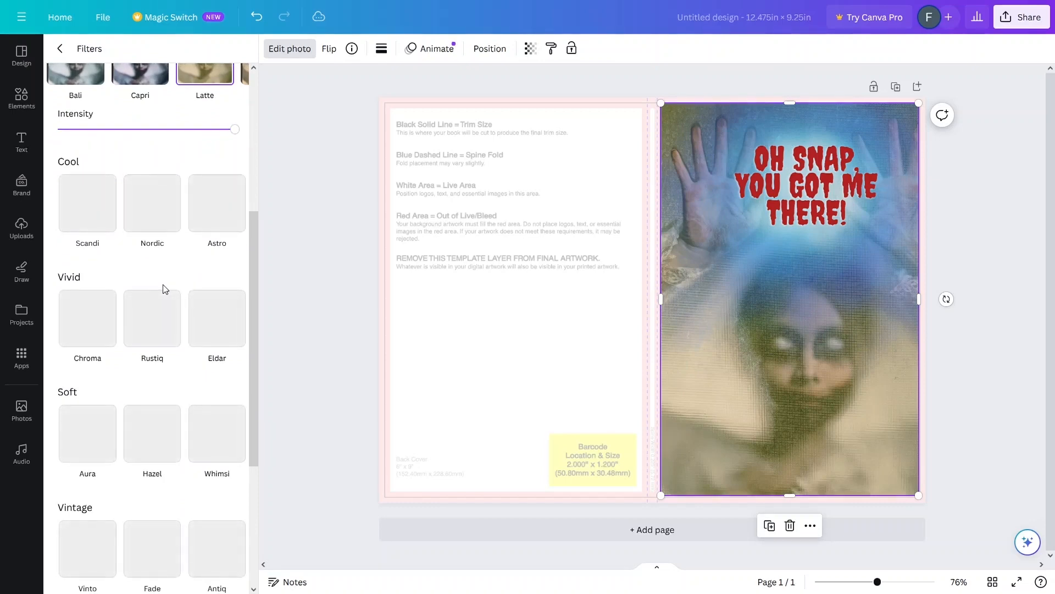
# - Apply the natural Luna filter to the horror photo and reduce the filter intensity to slightly above half
pyautogui.scroll(5, 165, 289)
pyautogui.click(196, 225)
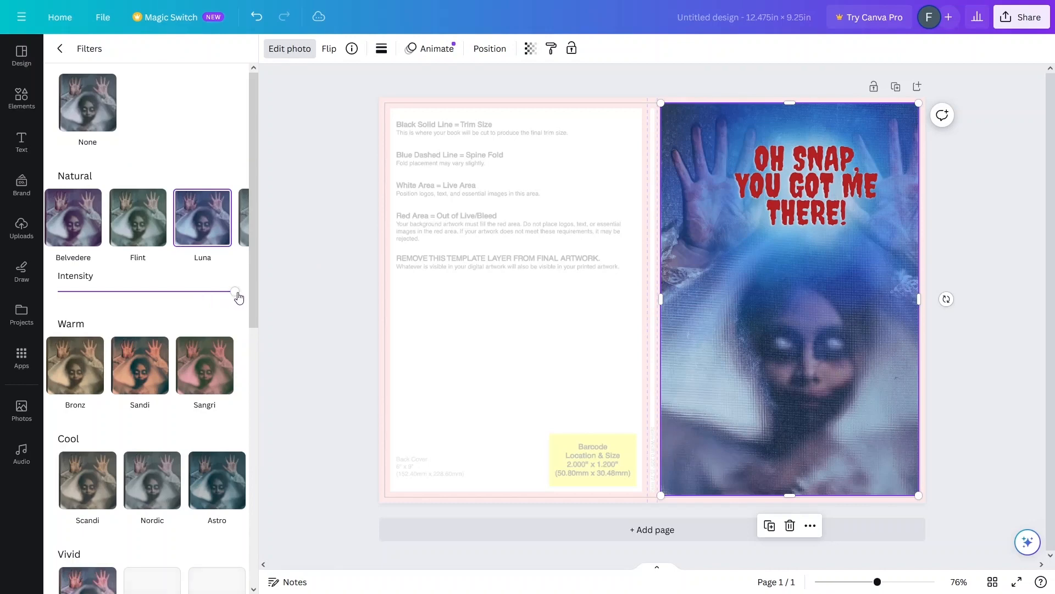
pyautogui.moveTo(186, 301); pyautogui.dragTo(70, 308)
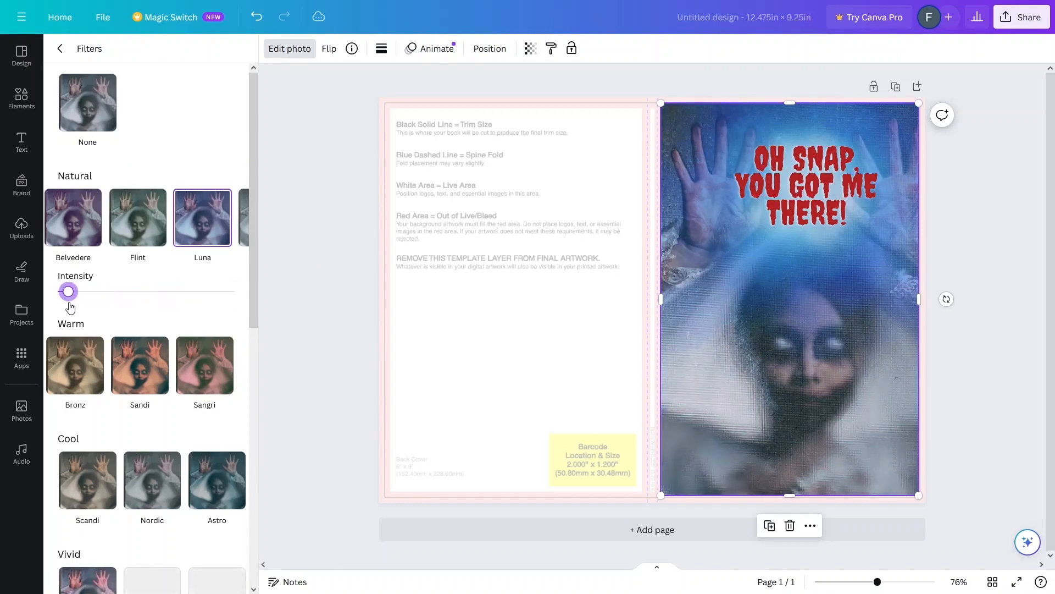
pyautogui.click(160, 302)
# - Try the cool Astro filter on the horror photo and browse the remaining cool, vivid and soft filters
pyautogui.scroll(-5, 159, 302)
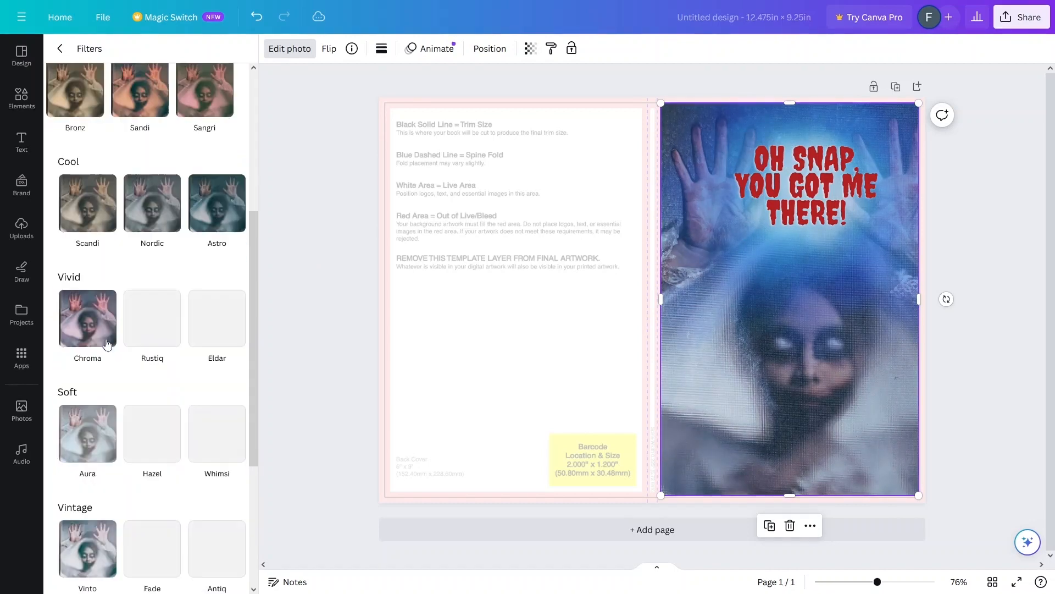
pyautogui.moveTo(209, 226)
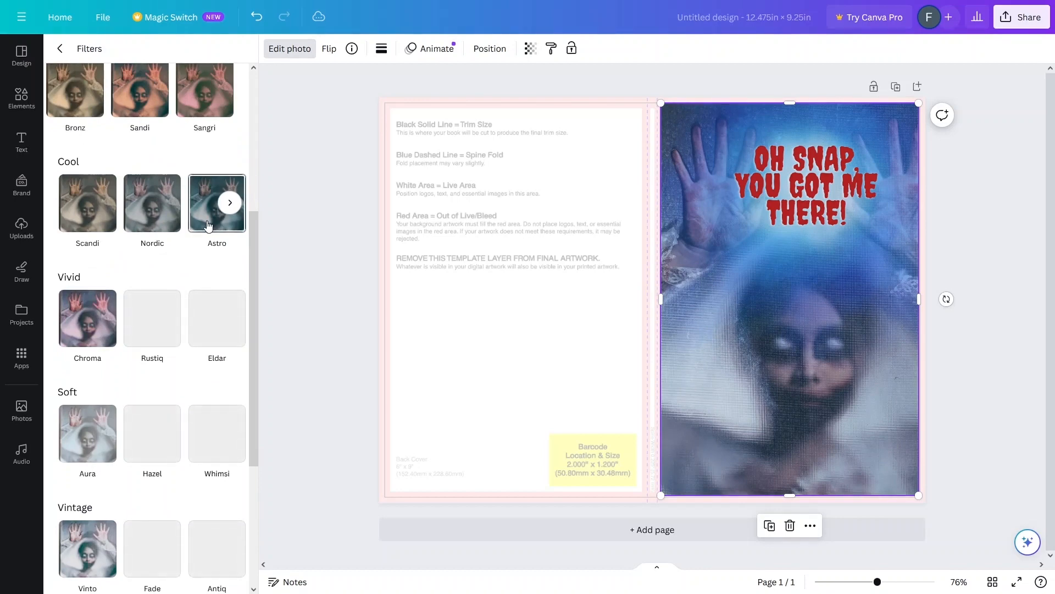
pyautogui.click(208, 224)
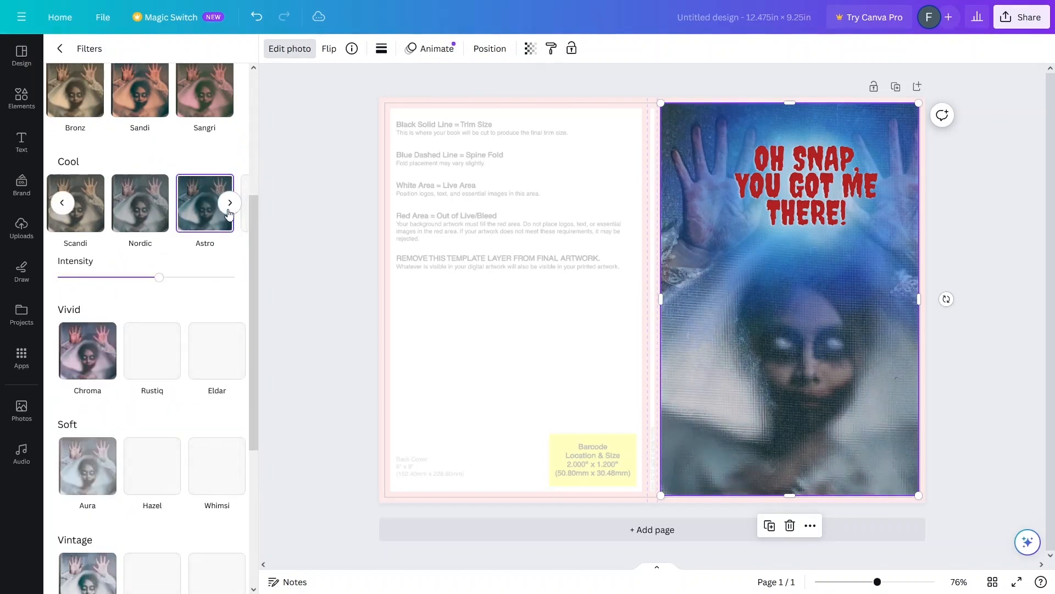
pyautogui.click(228, 204)
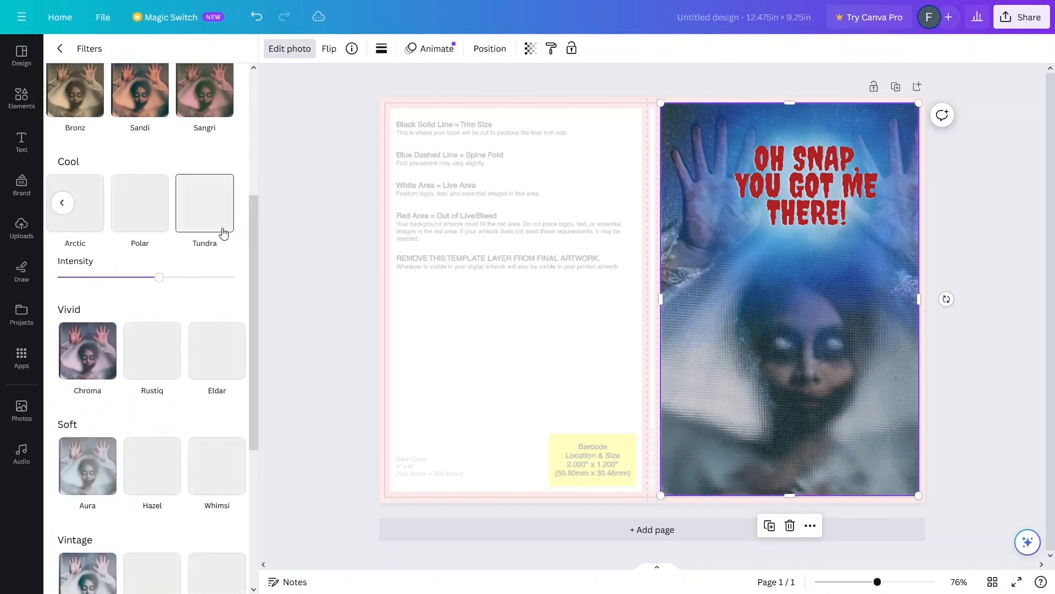
pyautogui.scroll(-5, 177, 299)
pyautogui.scroll(2, 178, 301)
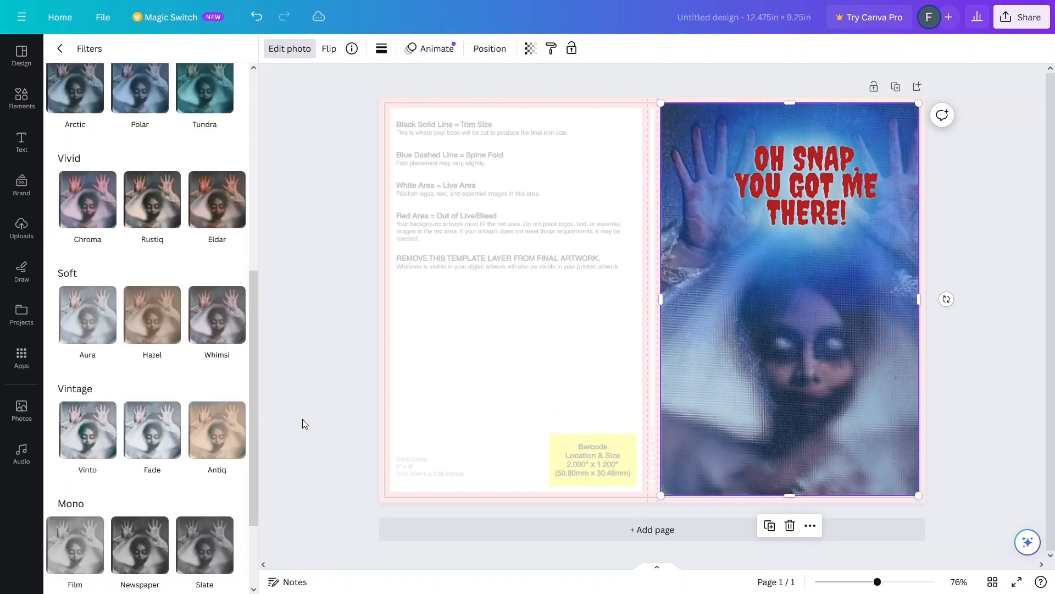
# - Try the mono Slate, Newspaper and Noir filters on the horror photo
pyautogui.click(208, 556)
pyautogui.scroll(-3, 191, 445)
pyautogui.click(149, 403)
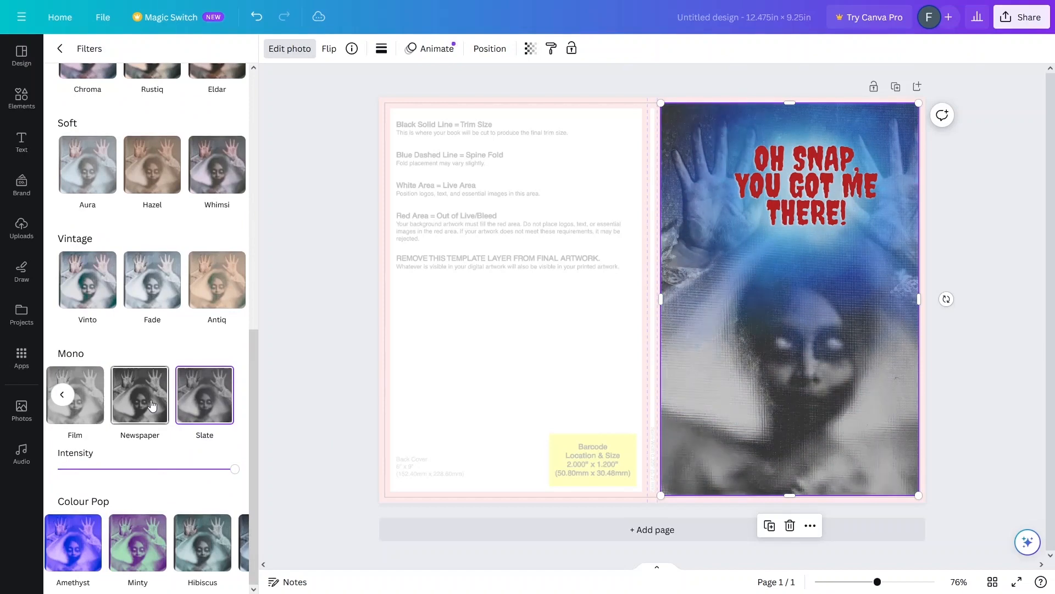
pyautogui.click(63, 395)
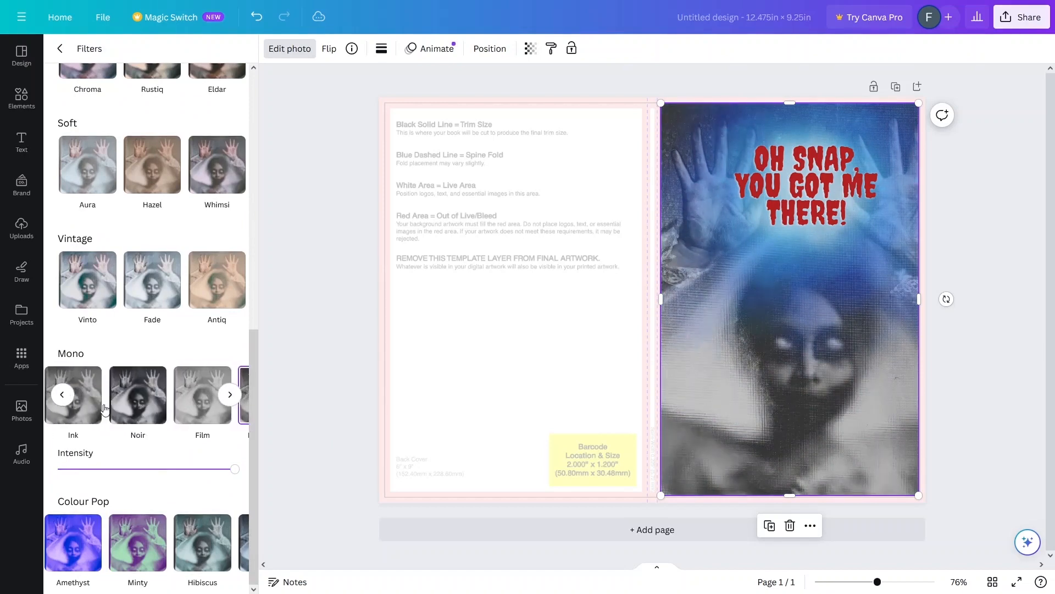
pyautogui.click(135, 405)
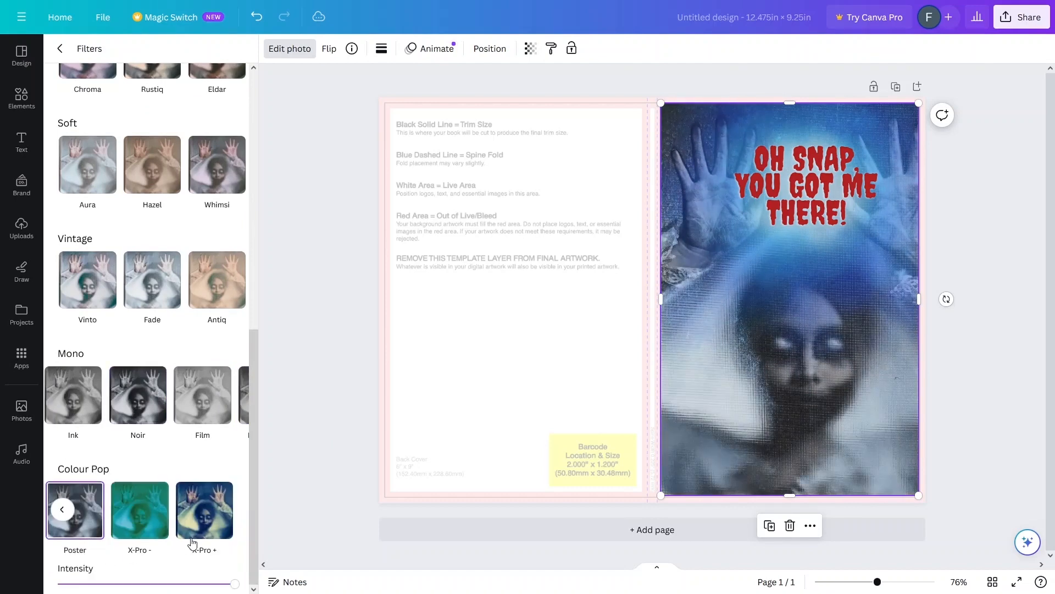
# - Compare the X-Pro + filter with Poster on the horror photo and keep Poster
pyautogui.click(197, 516)
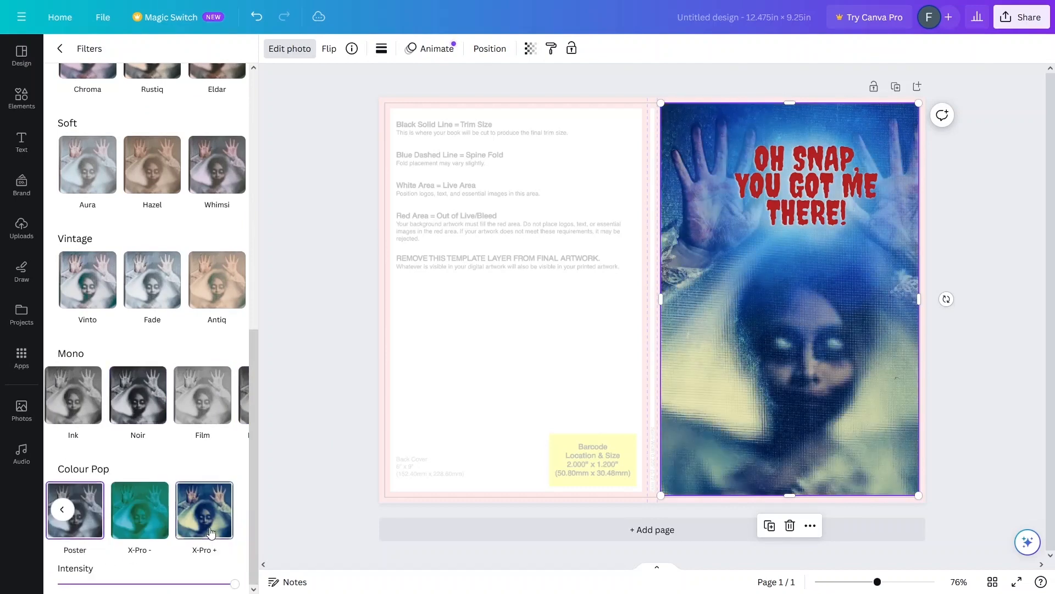
pyautogui.click(76, 533)
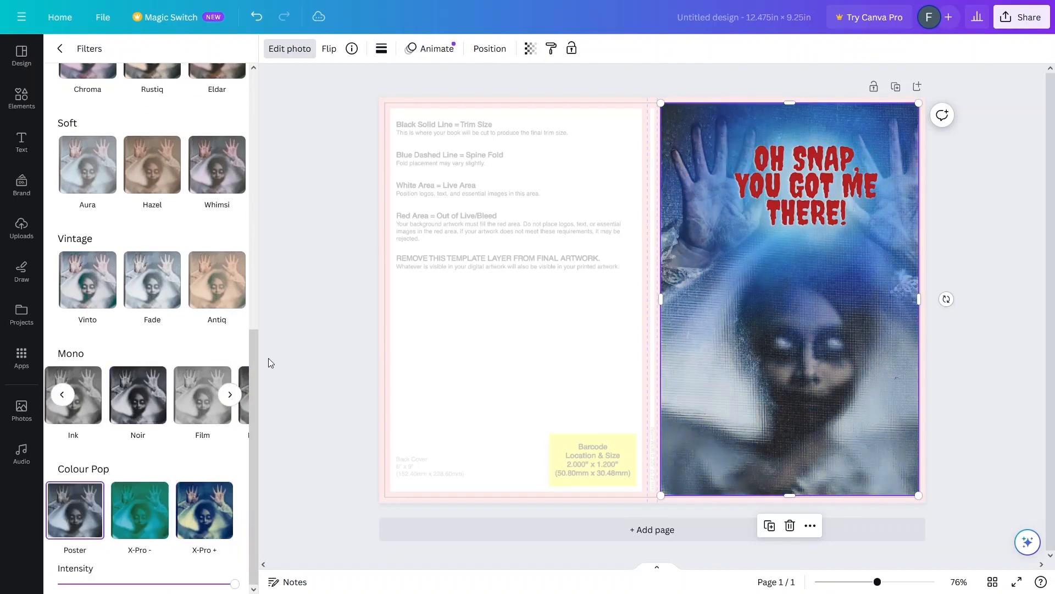
# - Try the mono Ink and Film filters on the blue glow behind the title, and keep the mono Slate filter
pyautogui.click(813, 271)
pyautogui.scroll(9, 202, 286)
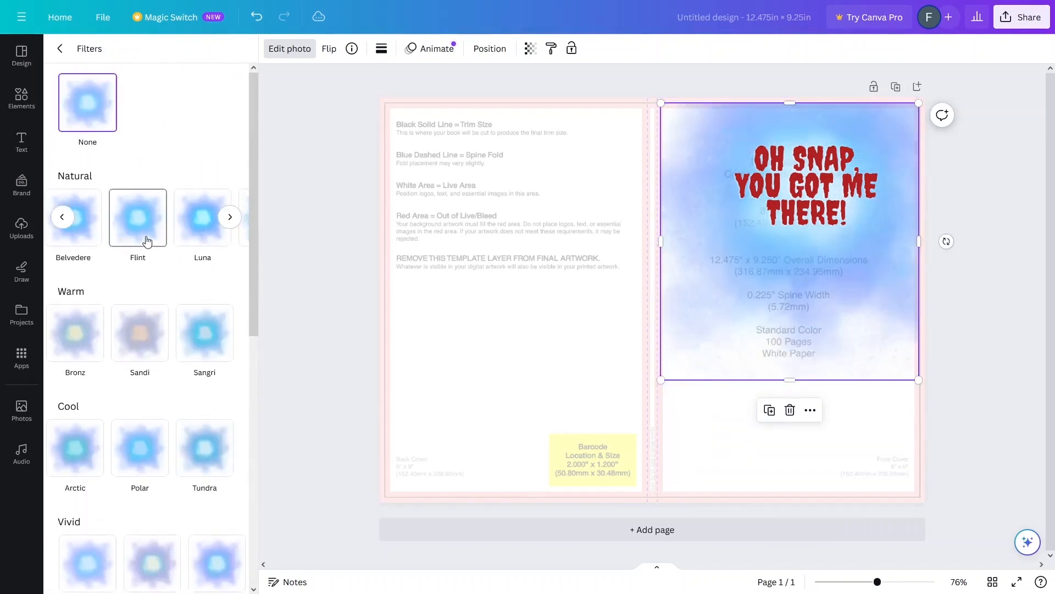
pyautogui.scroll(-9, 134, 247)
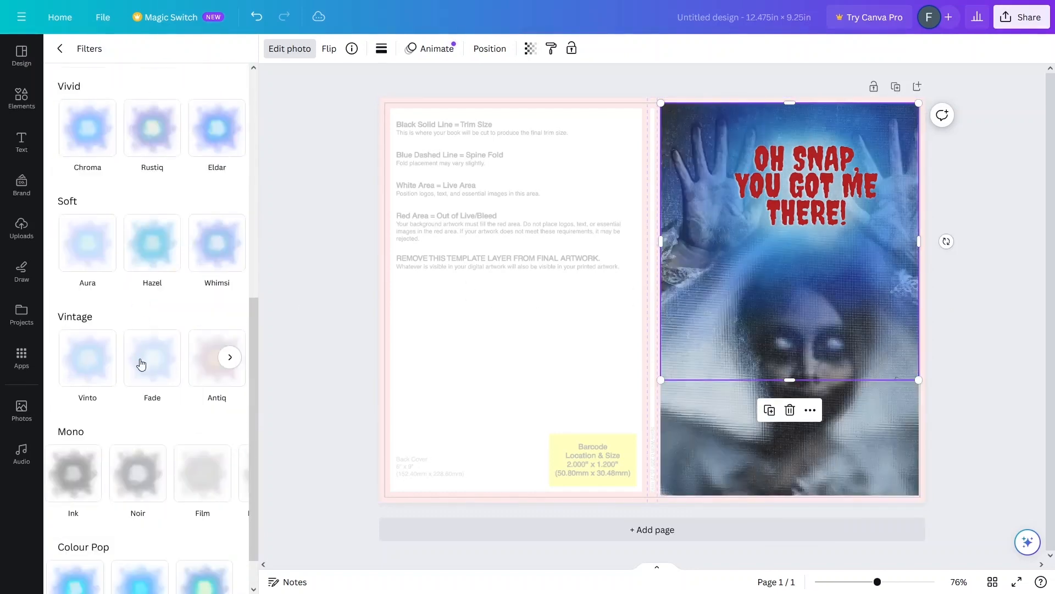
pyautogui.click(83, 451)
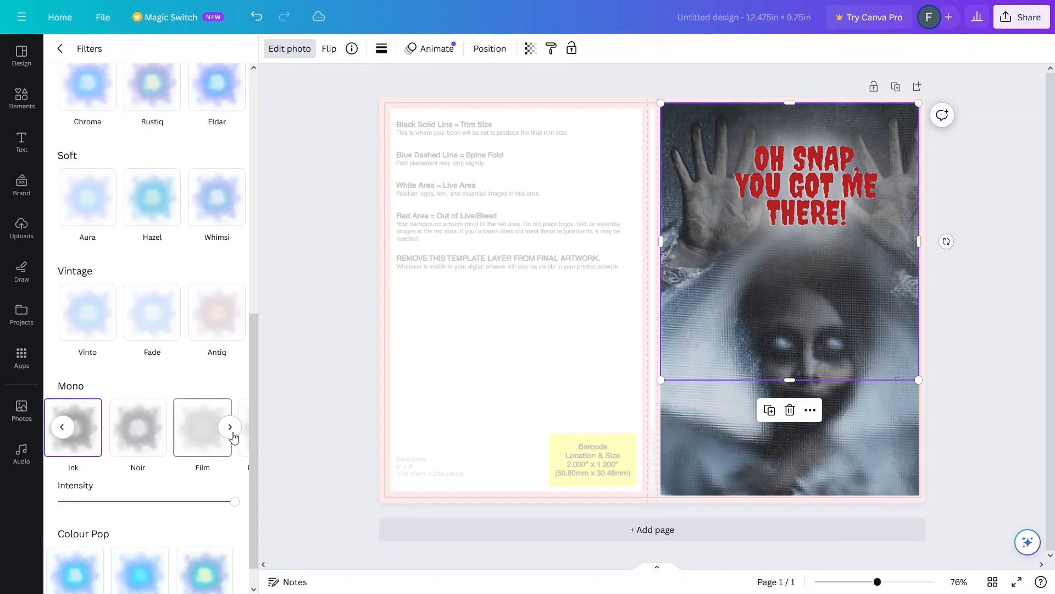
pyautogui.click(203, 437)
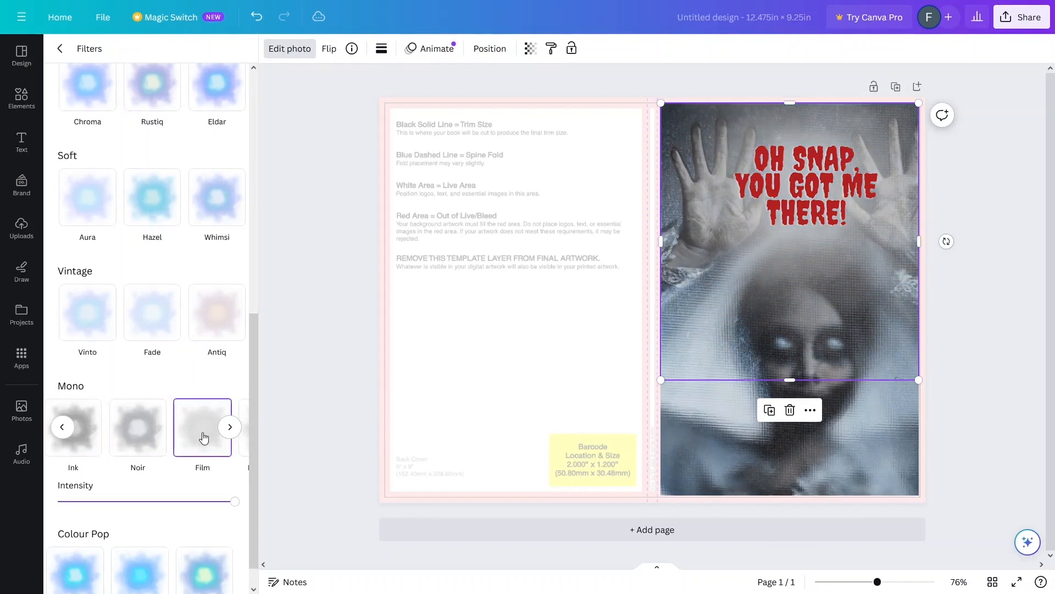
pyautogui.click(229, 434)
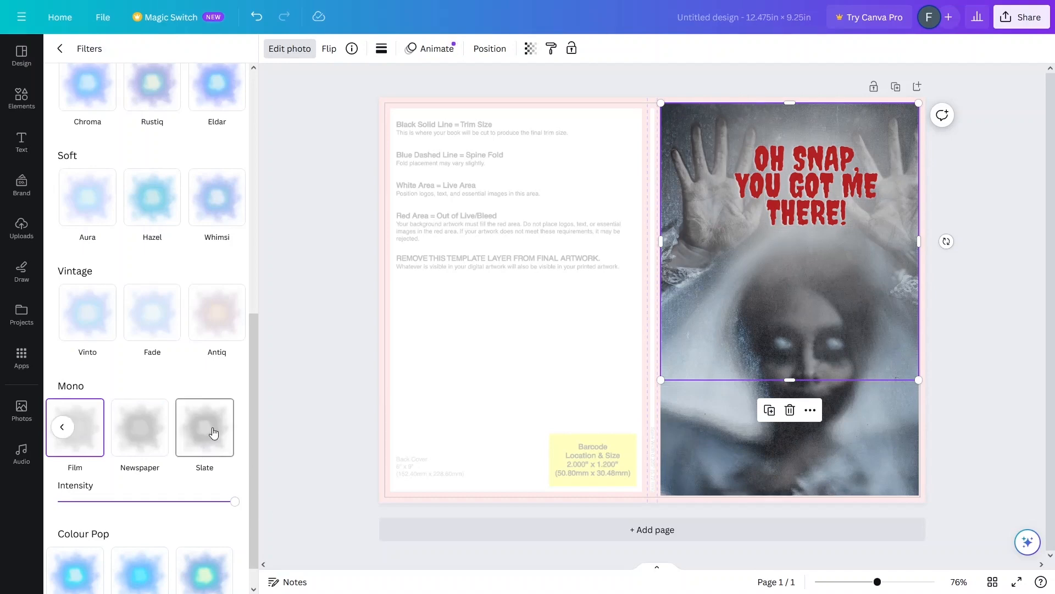
pyautogui.click(208, 428)
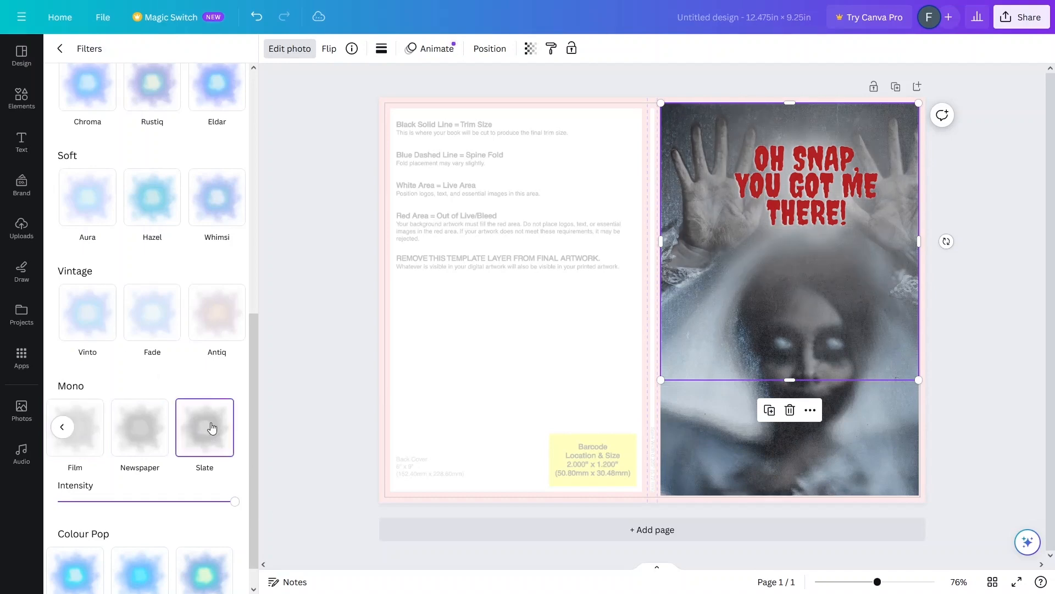
pyautogui.click(283, 355)
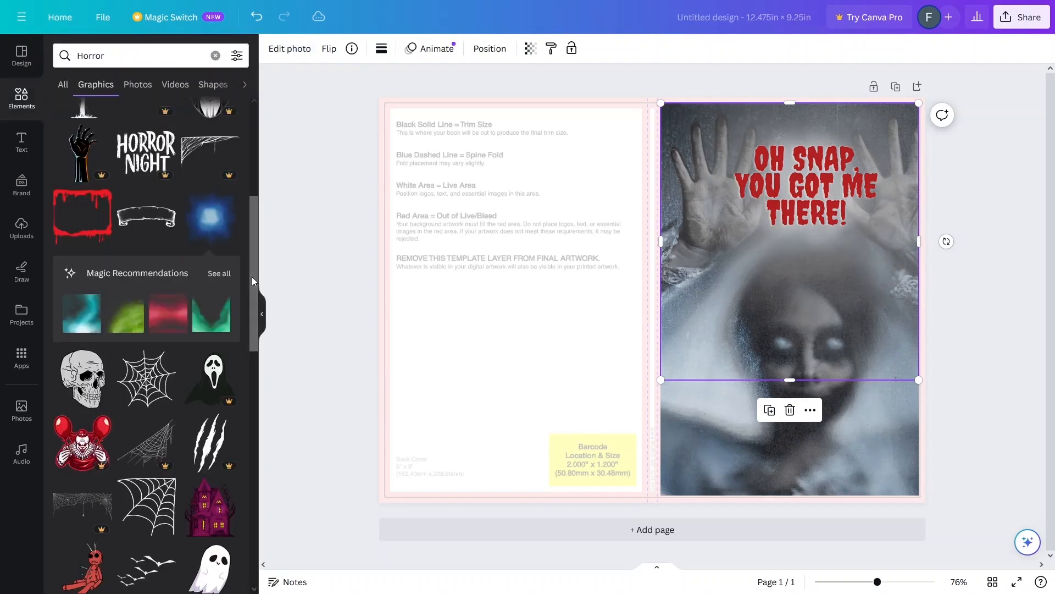
# - Add a square shape, align it with the back cover's upper outer corner and stretch it over the back cover
pyautogui.scroll(1, 252, 277)
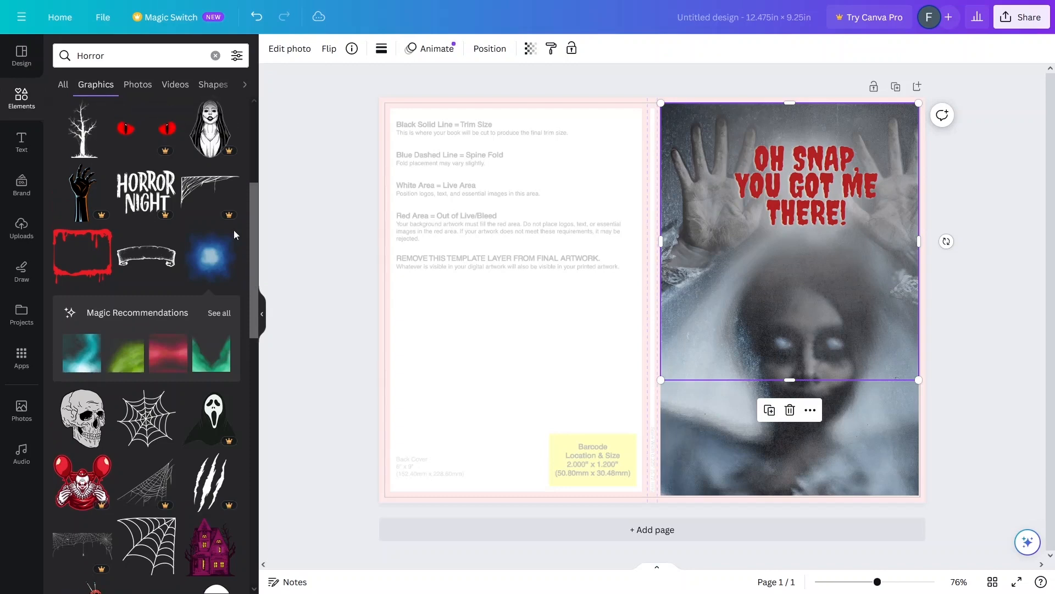
pyautogui.click(480, 271)
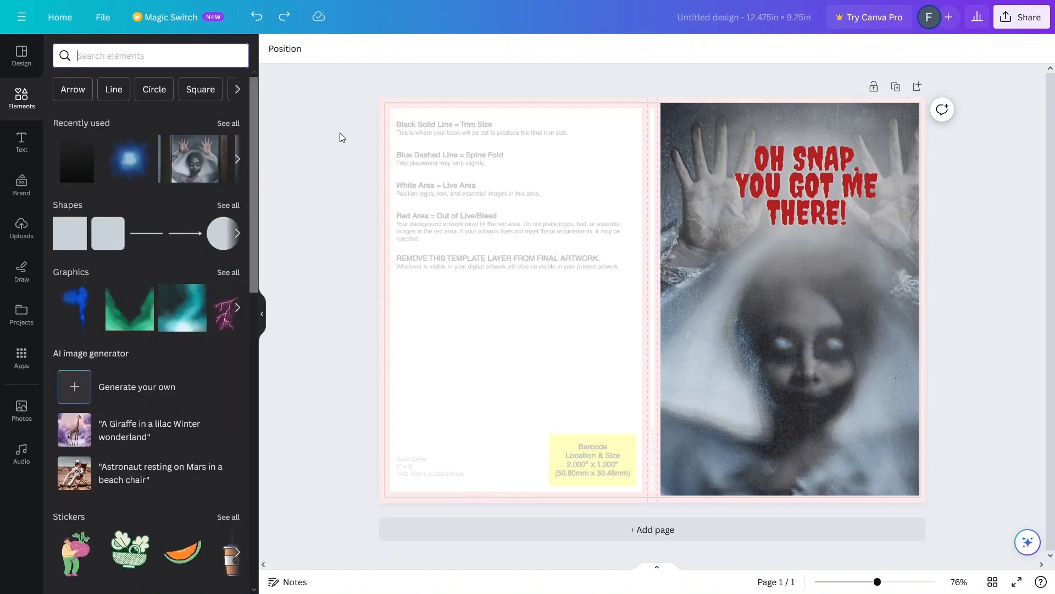
pyautogui.click(74, 245)
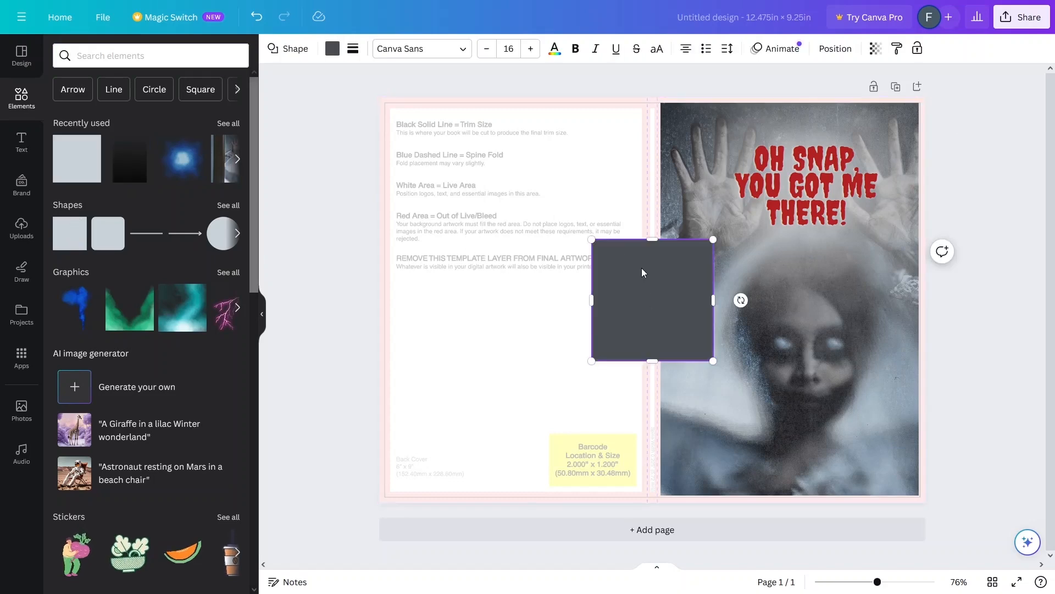
pyautogui.moveTo(641, 268); pyautogui.dragTo(434, 132)
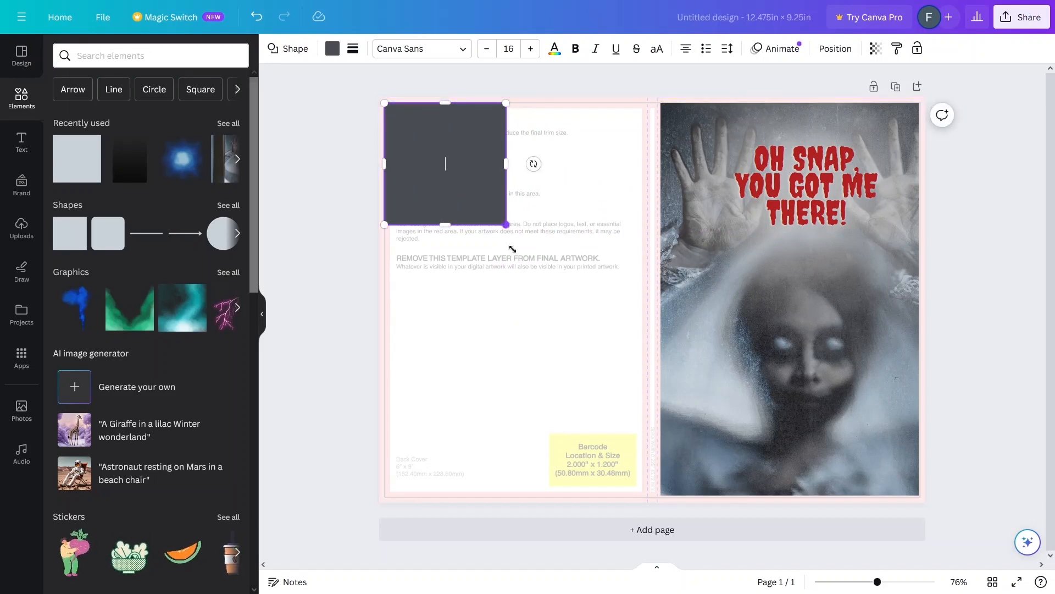
pyautogui.moveTo(512, 249); pyautogui.dragTo(635, 491)
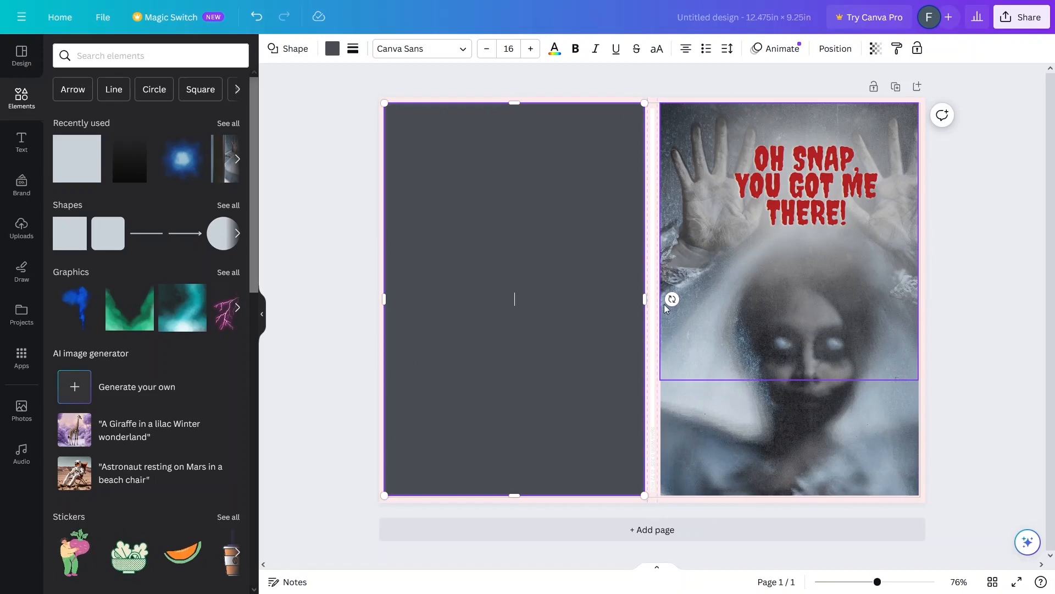
# - Widen the horror photo and the back cover rectangle slightly towards the spine fold lines
pyautogui.click(694, 336)
pyautogui.click(698, 457)
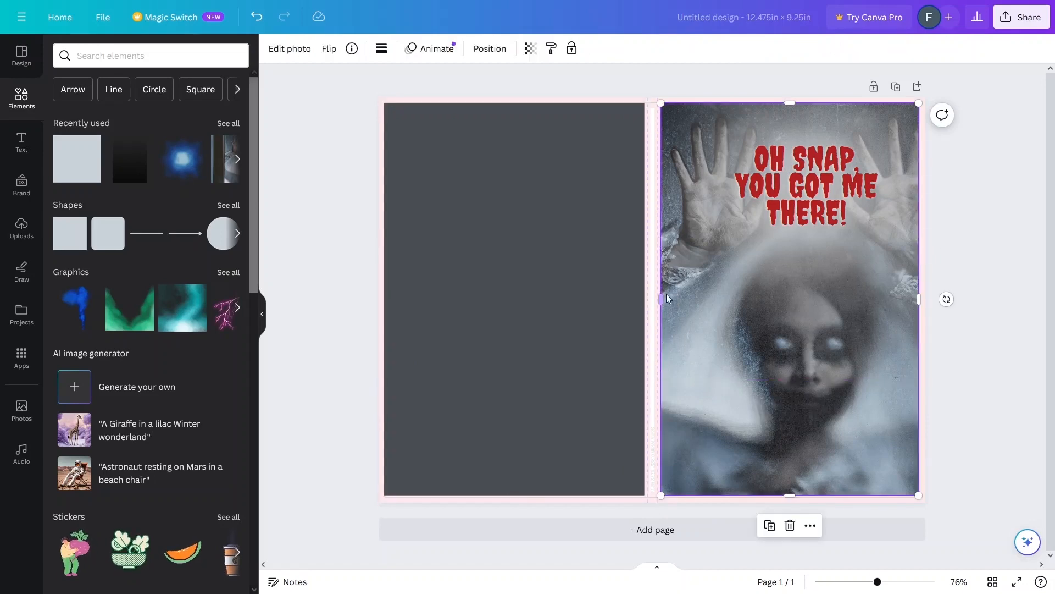
pyautogui.moveTo(663, 296); pyautogui.dragTo(659, 297)
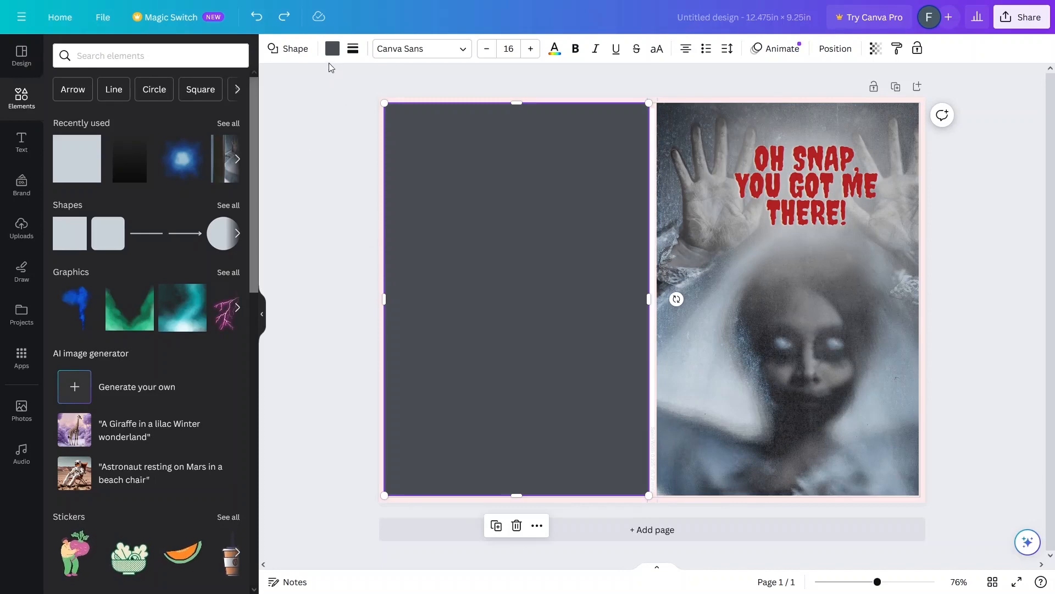
# - Fill the back cover rectangle with the document's dark red #b22222
pyautogui.click(332, 49)
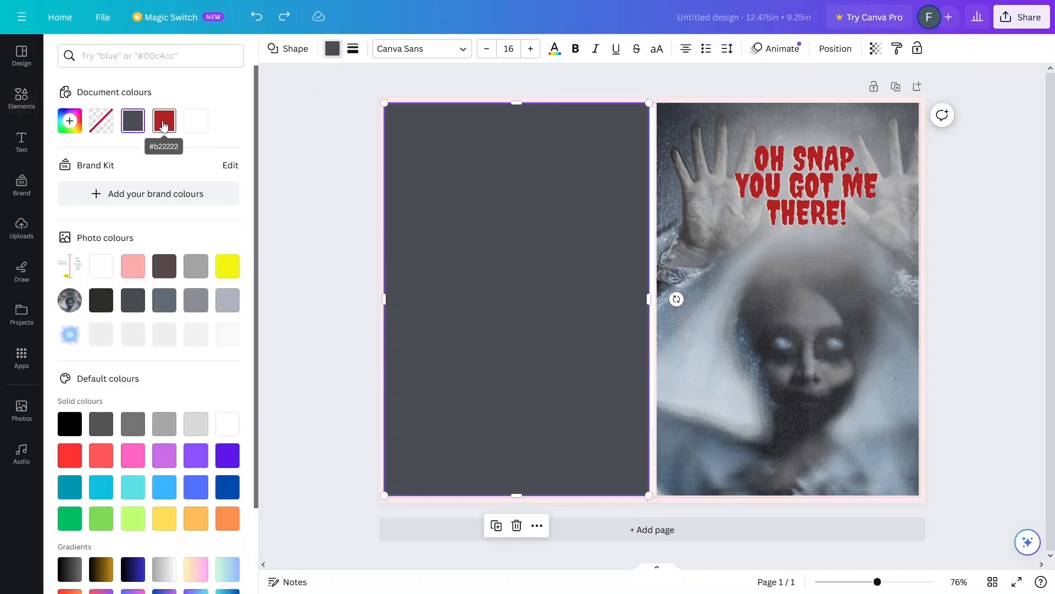
pyautogui.click(163, 126)
pyautogui.scroll(-2, 173, 368)
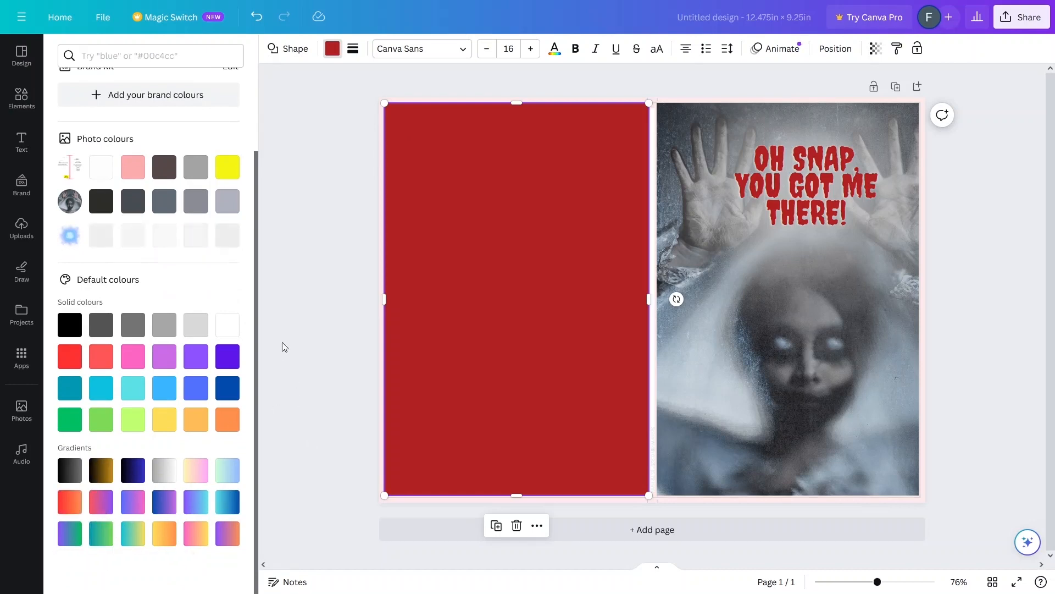
pyautogui.click(309, 279)
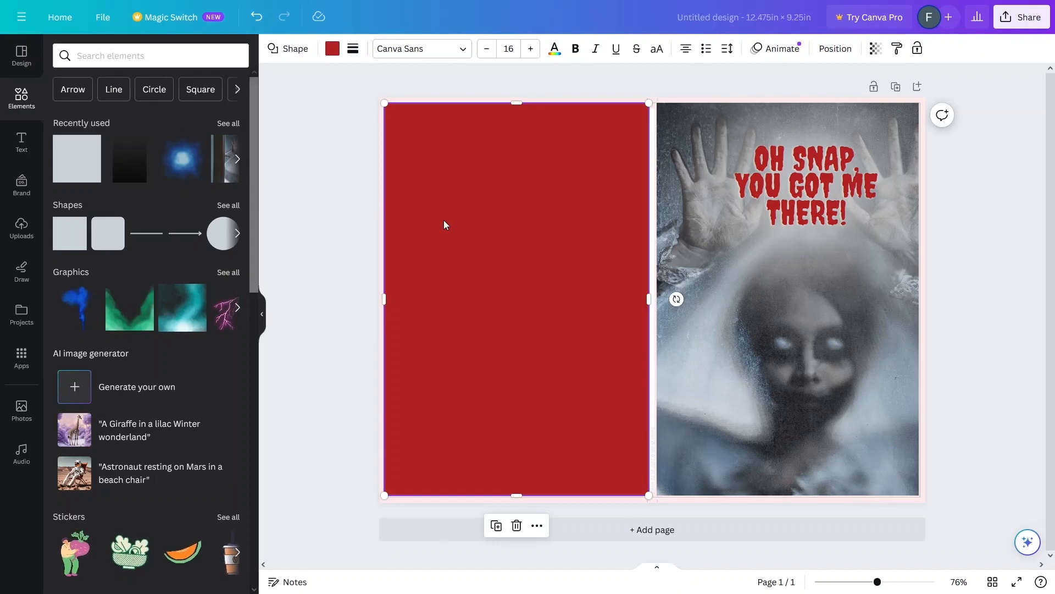
# - Duplicate the red back cover rectangle and narrow the copy into a full-height vertical strip near the spine
pyautogui.hotkey('ctrl', 'd')
pyautogui.moveTo(526, 278); pyautogui.dragTo(501, 271)
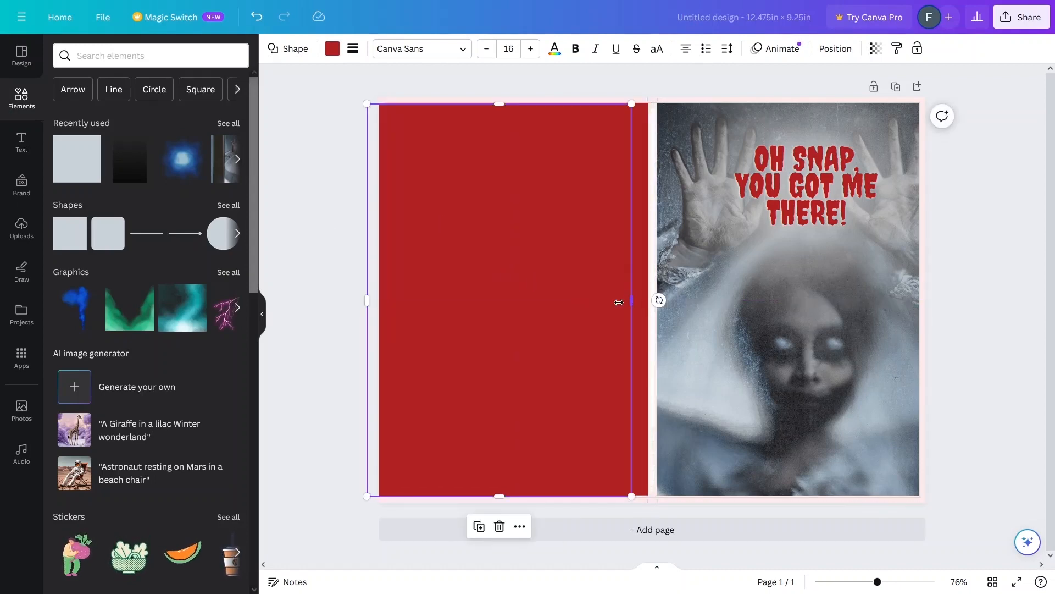
pyautogui.moveTo(631, 300); pyautogui.dragTo(597, 304)
# - Try white and mid grey on the narrow strip, and fill it with the light bluish grey from the horror photo's colours
pyautogui.click(333, 48)
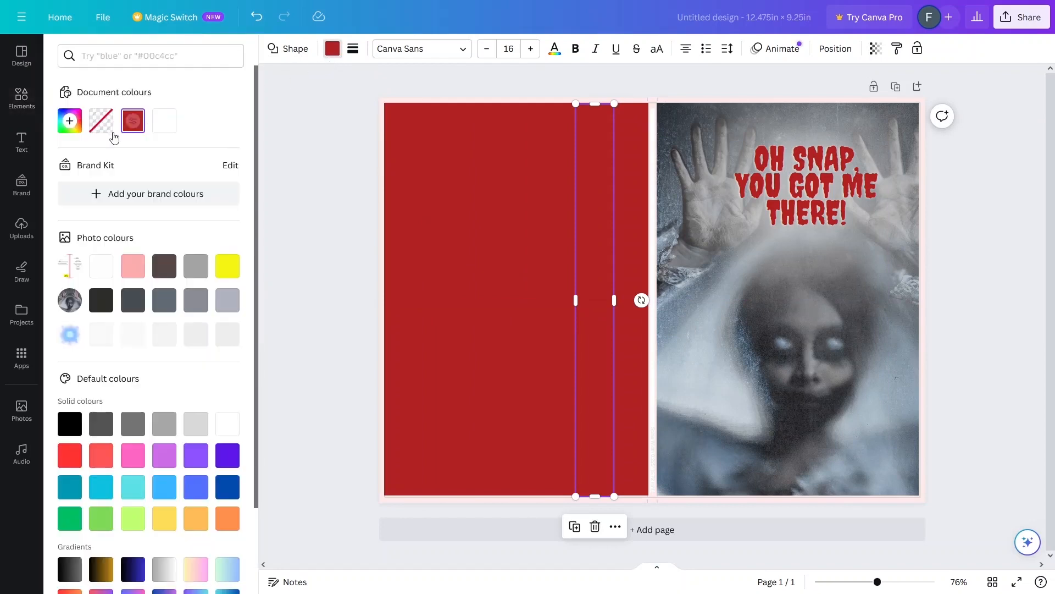
pyautogui.click(165, 120)
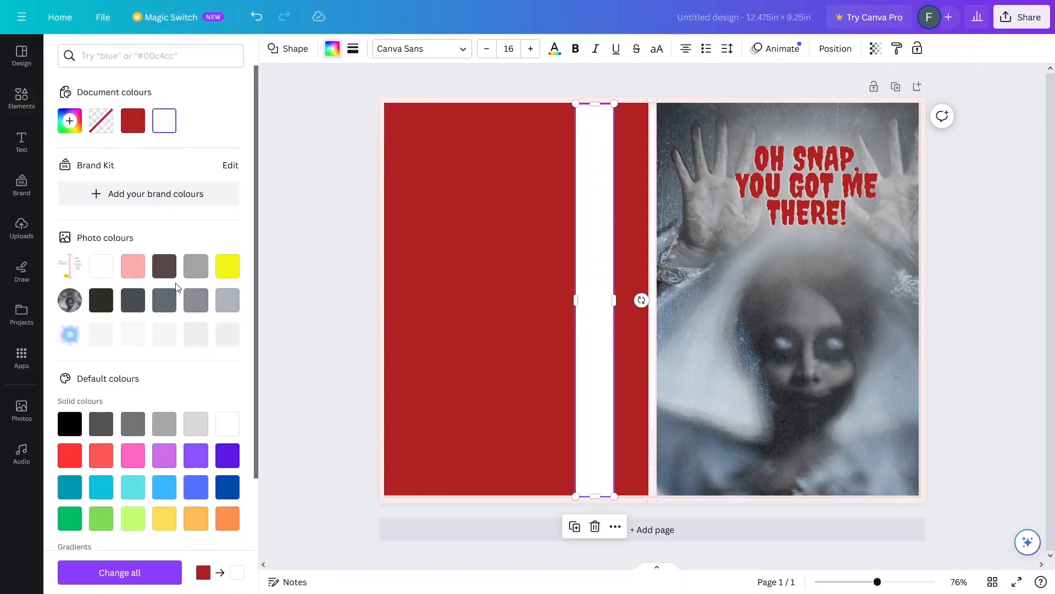
pyautogui.click(195, 266)
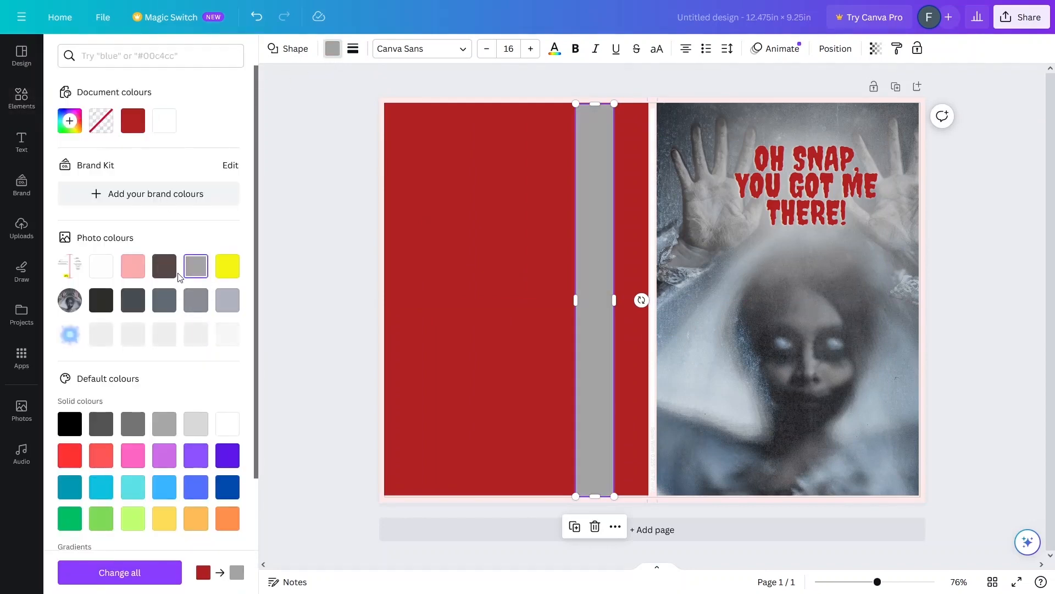
pyautogui.click(227, 299)
pyautogui.press('Escape')
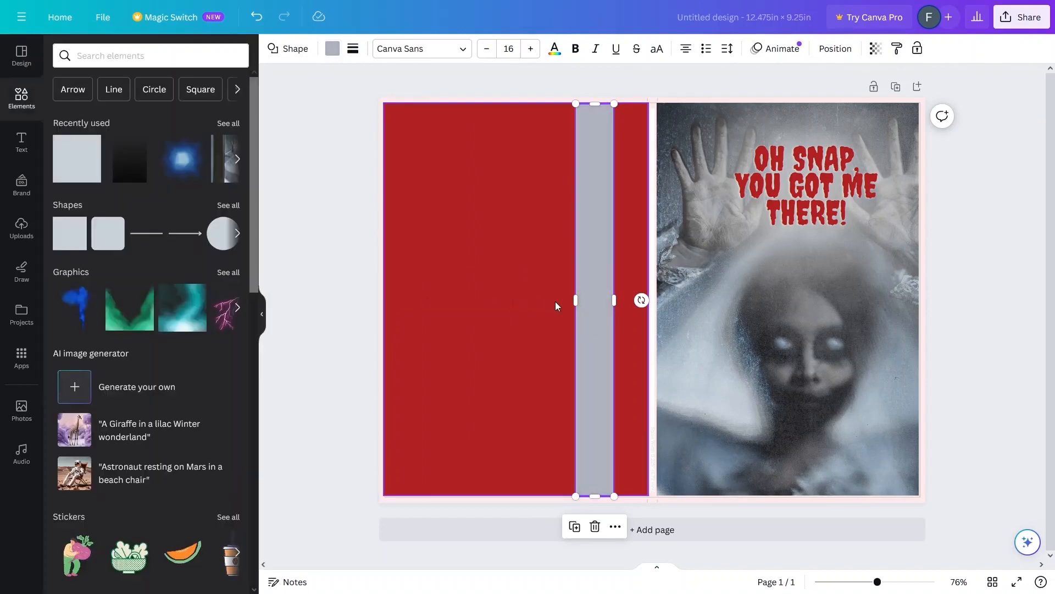